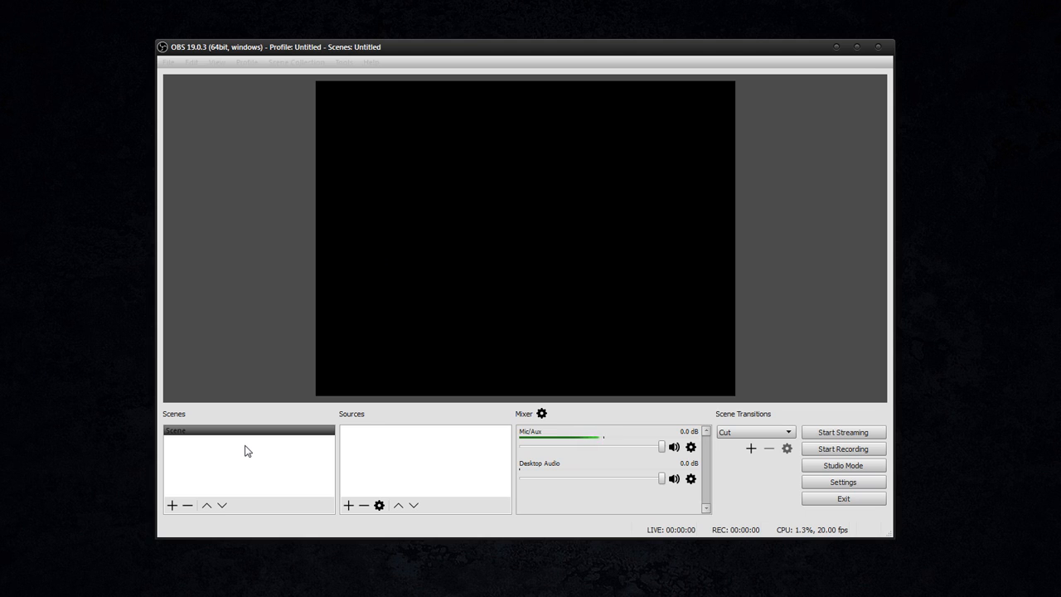
left_click(181, 421)
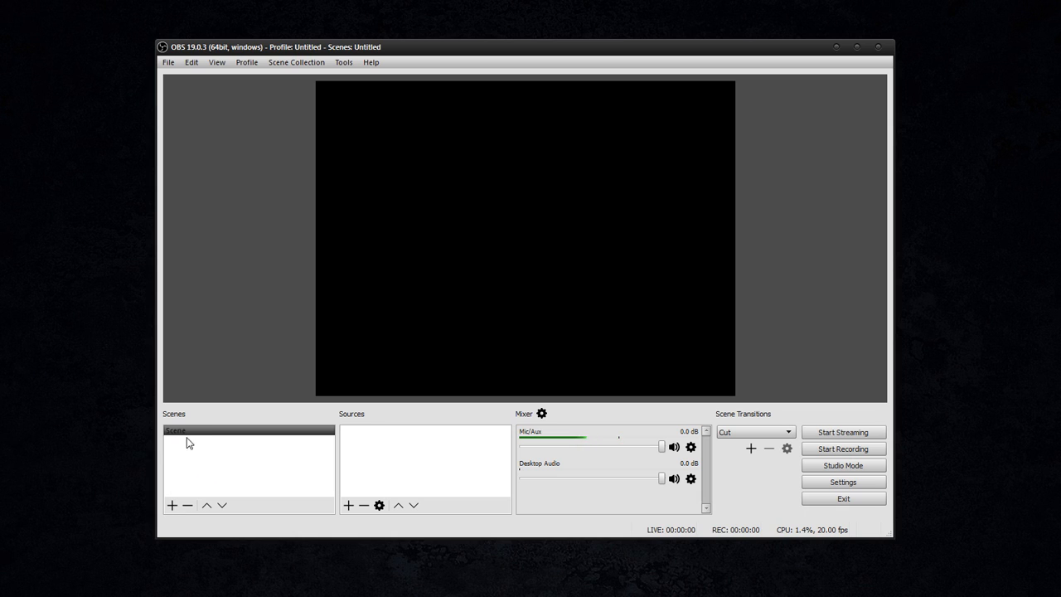
left_click(171, 505)
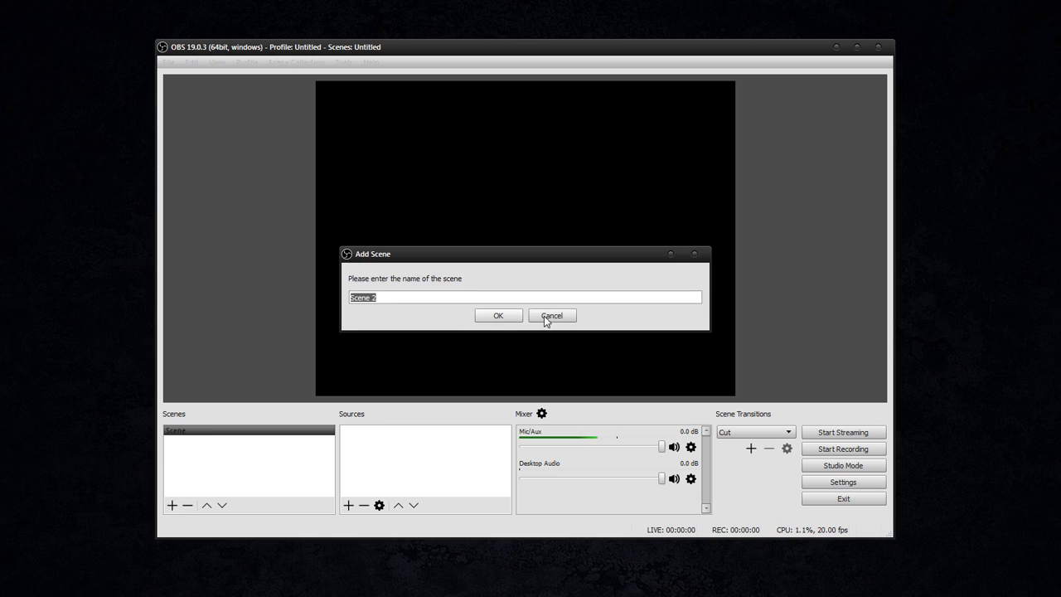
left_click(545, 319)
Step: Review the effect filter types that can be added to the scene
right_click(179, 431)
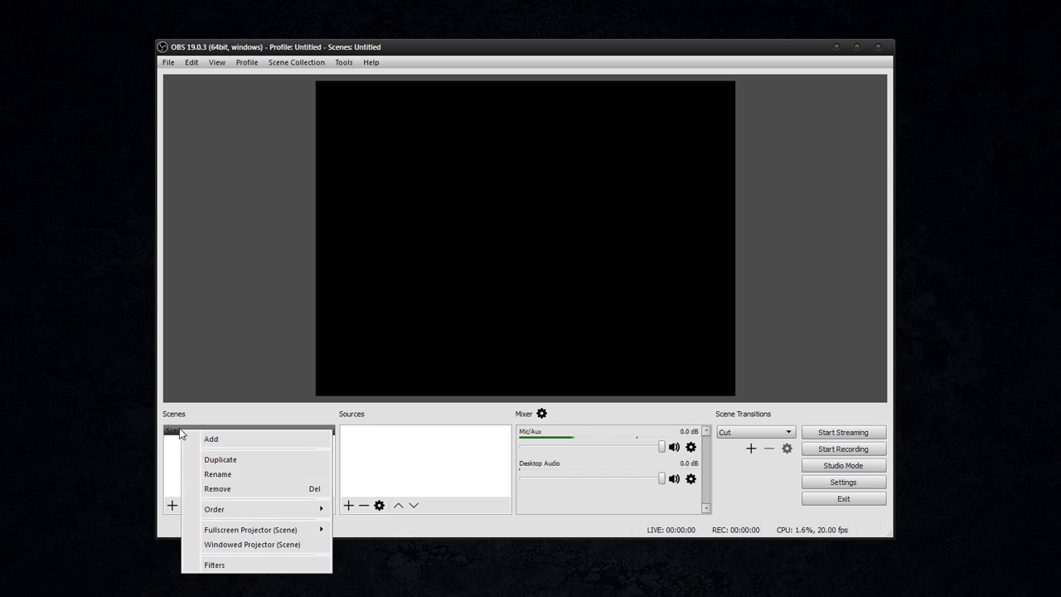
left_click(253, 564)
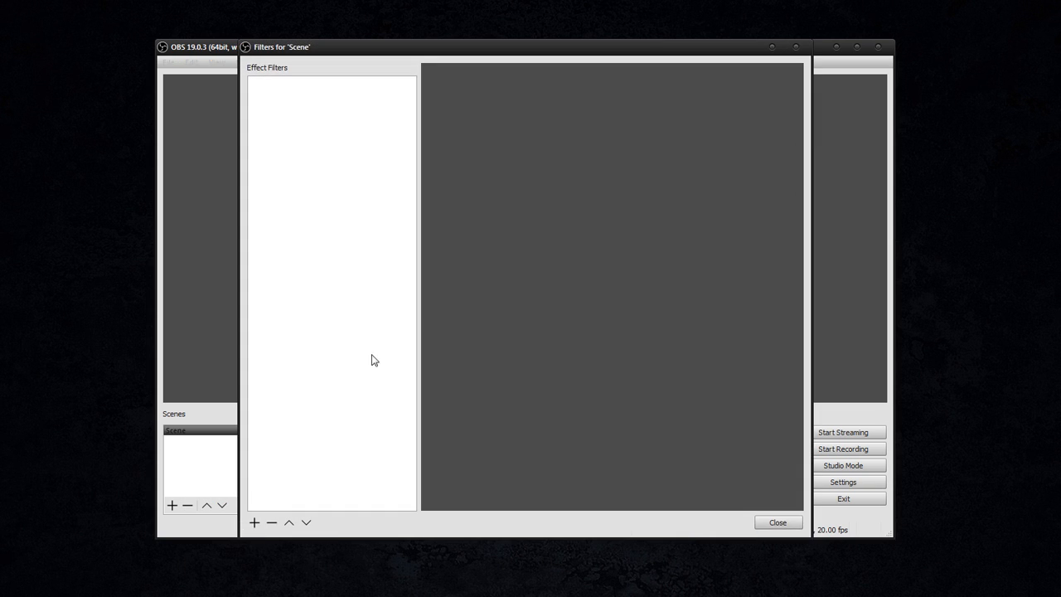
left_click(255, 522)
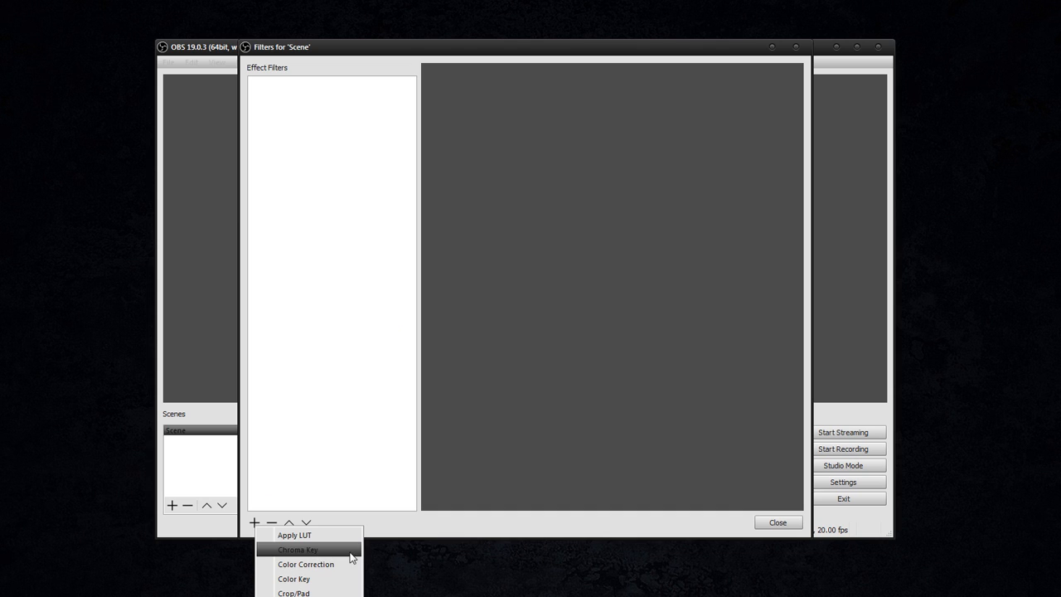
left_click(774, 522)
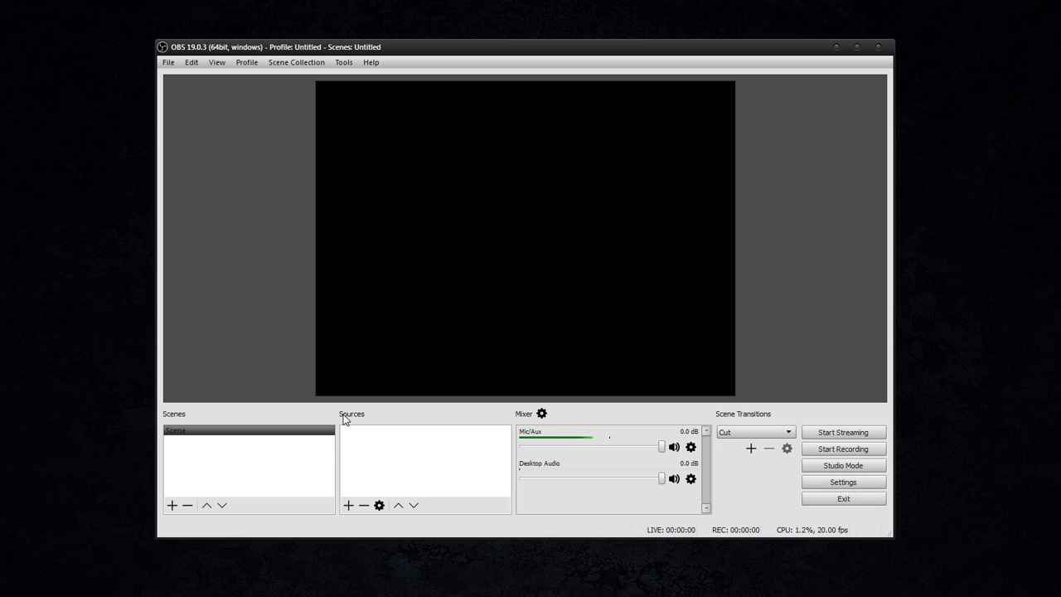
Step: Add a new visible Display Capture source showing Display 0, the primary monitor, with cursor capture enabled
left_click(348, 507)
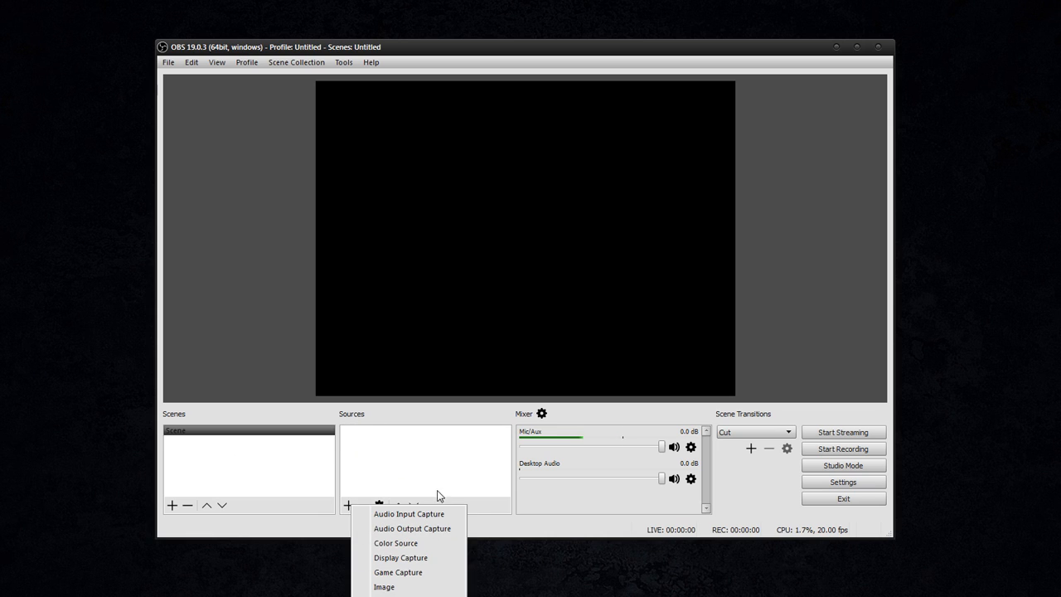
left_click(428, 560)
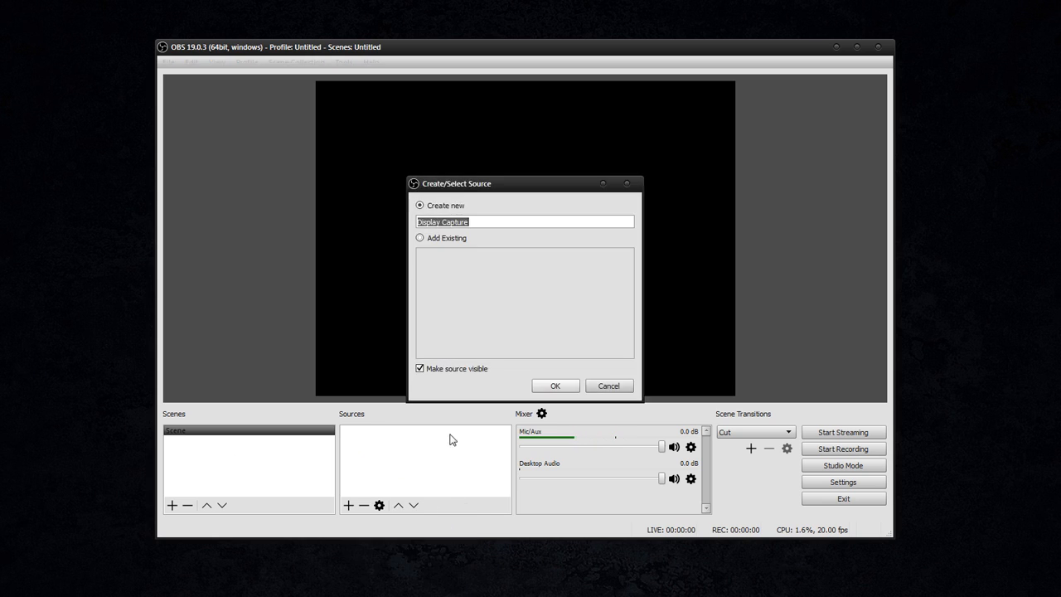
left_click(554, 387)
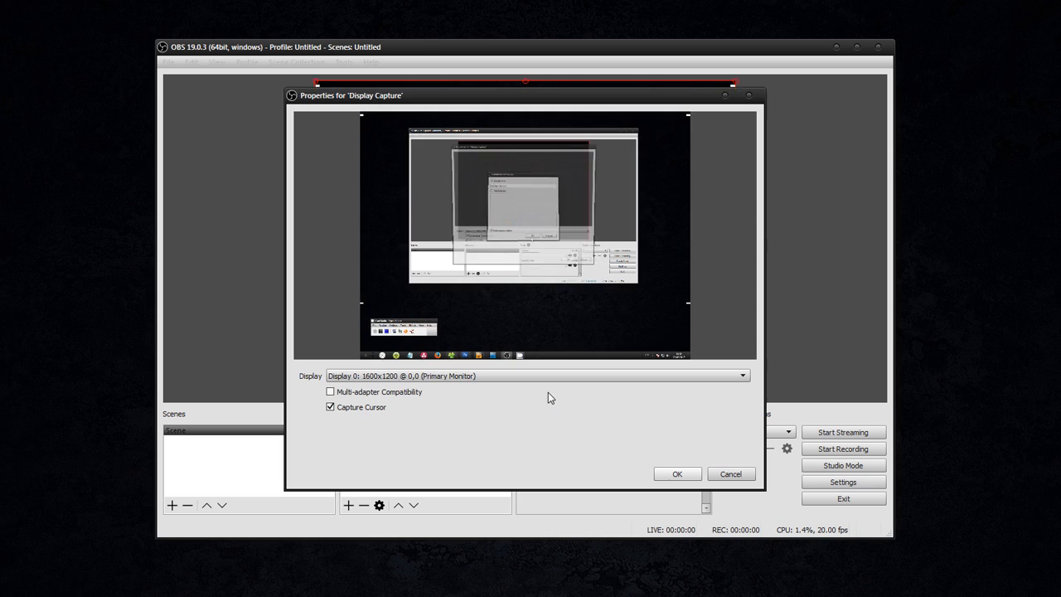
left_click(673, 475)
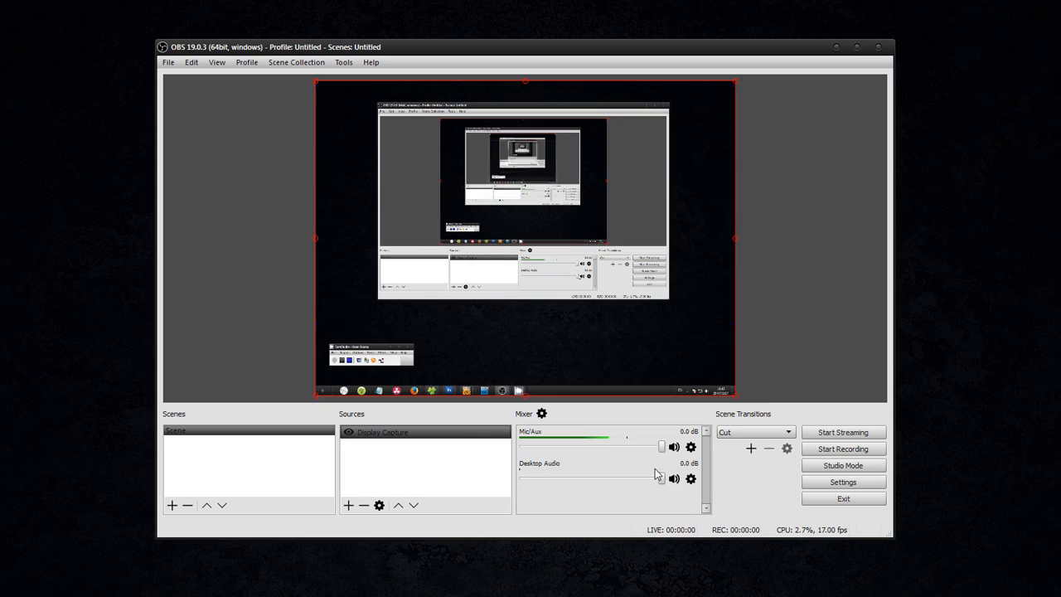
Step: Remove the Display Capture source from the scene and confirm the removal
right_click(365, 434)
left_click(363, 506)
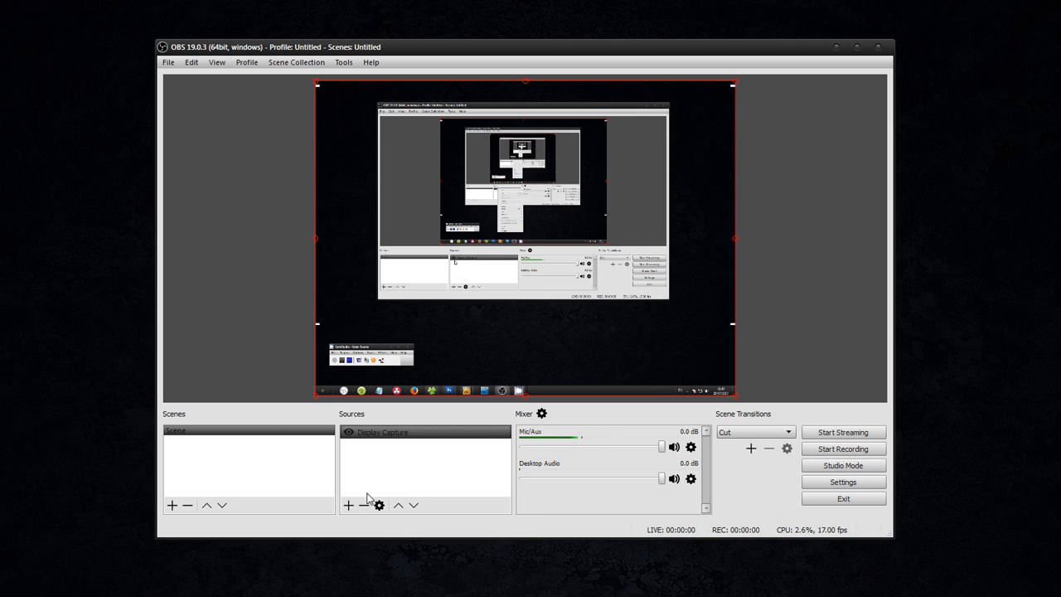
left_click(365, 507)
left_click(531, 309)
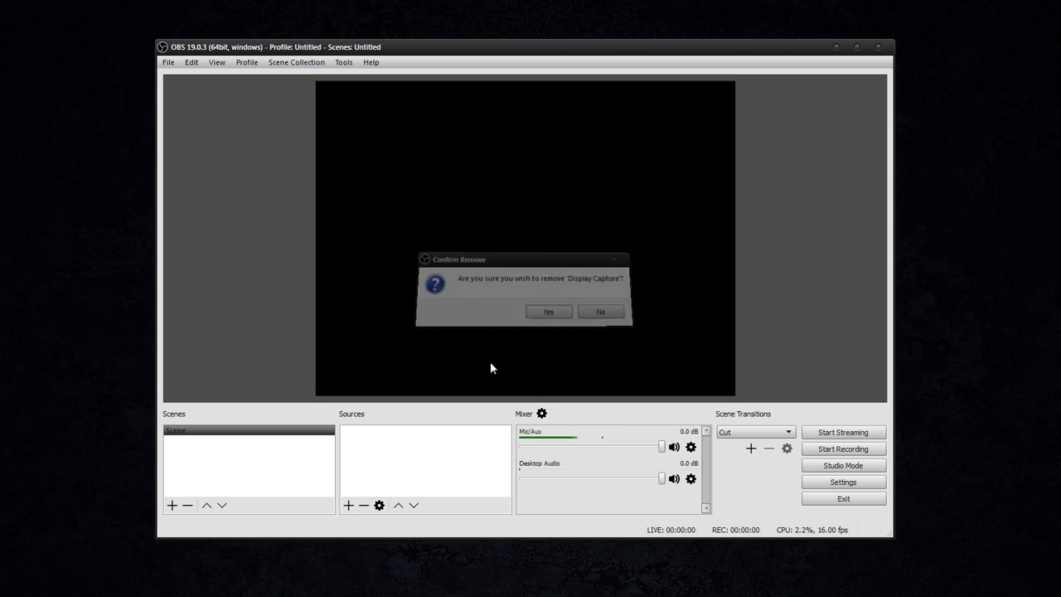
Step: Create a Display Capture source for the primary monitor, Display 0, keeping the default name and cursor capture
left_click(348, 506)
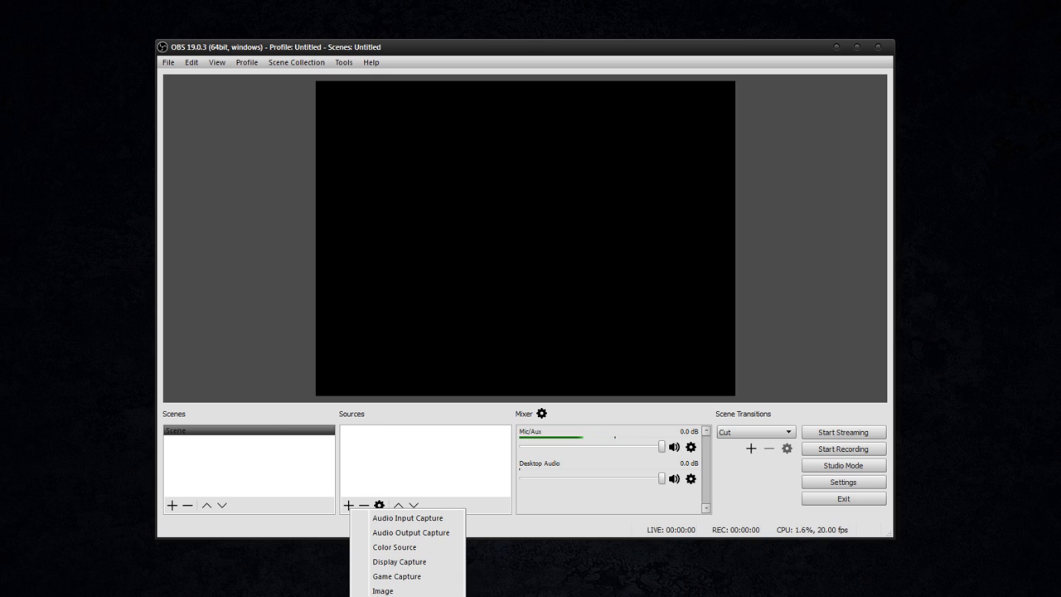
left_click(426, 562)
left_click(553, 385)
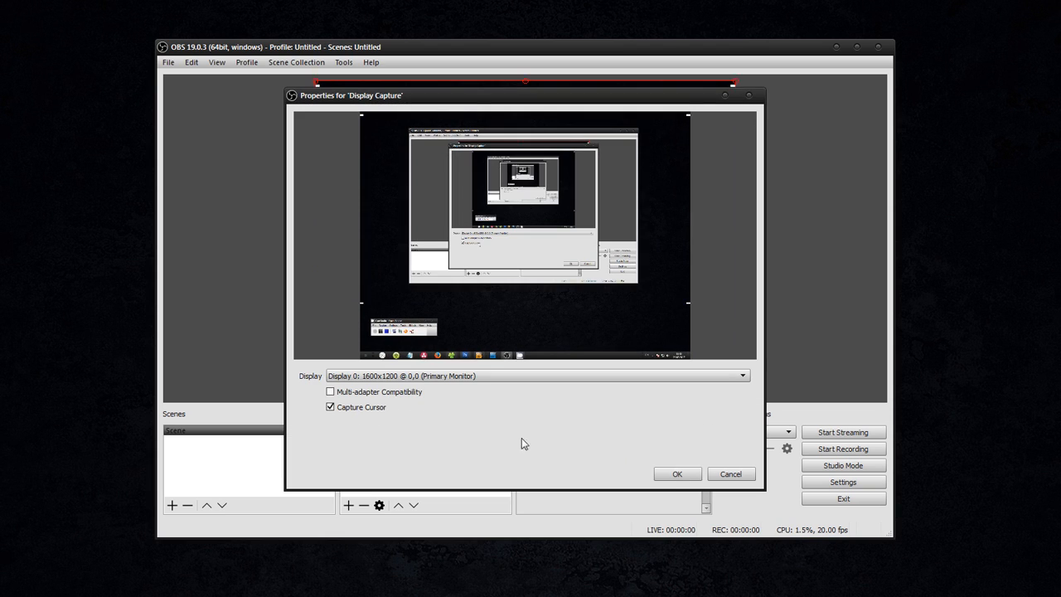
left_click(672, 476)
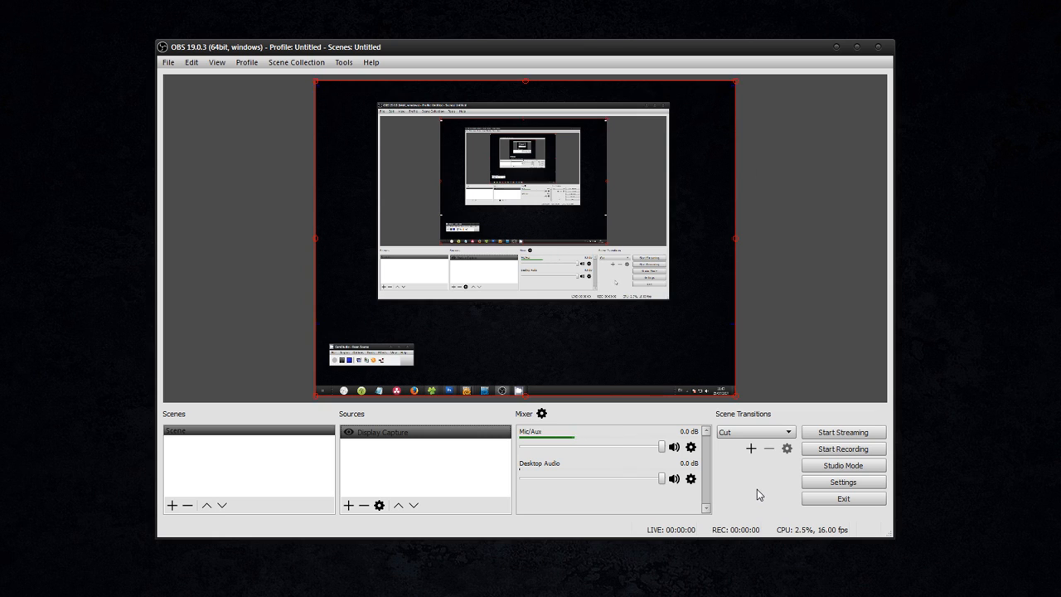
right_click(362, 435)
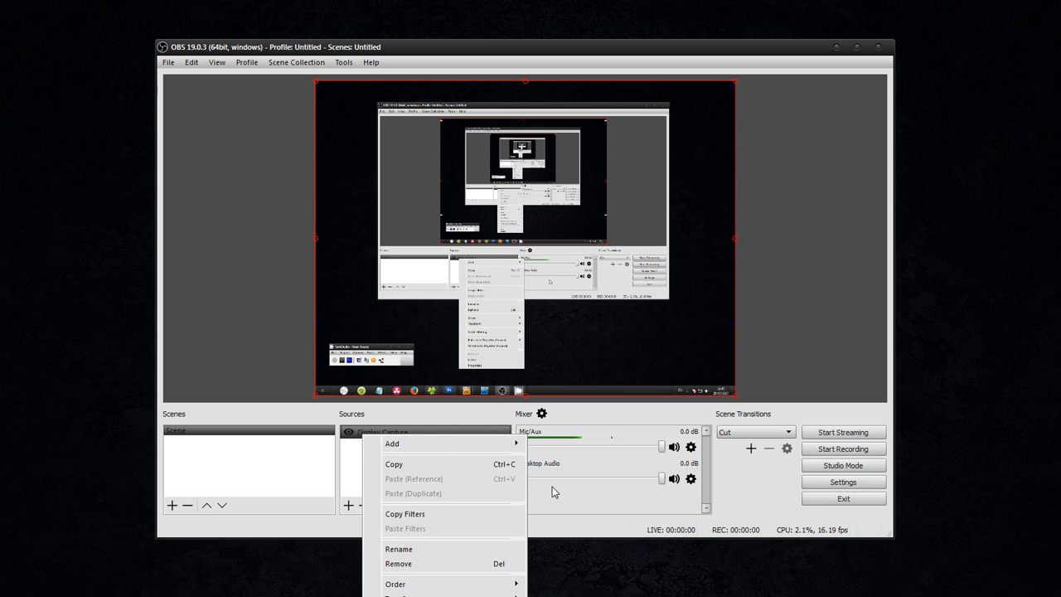
left_click(356, 440)
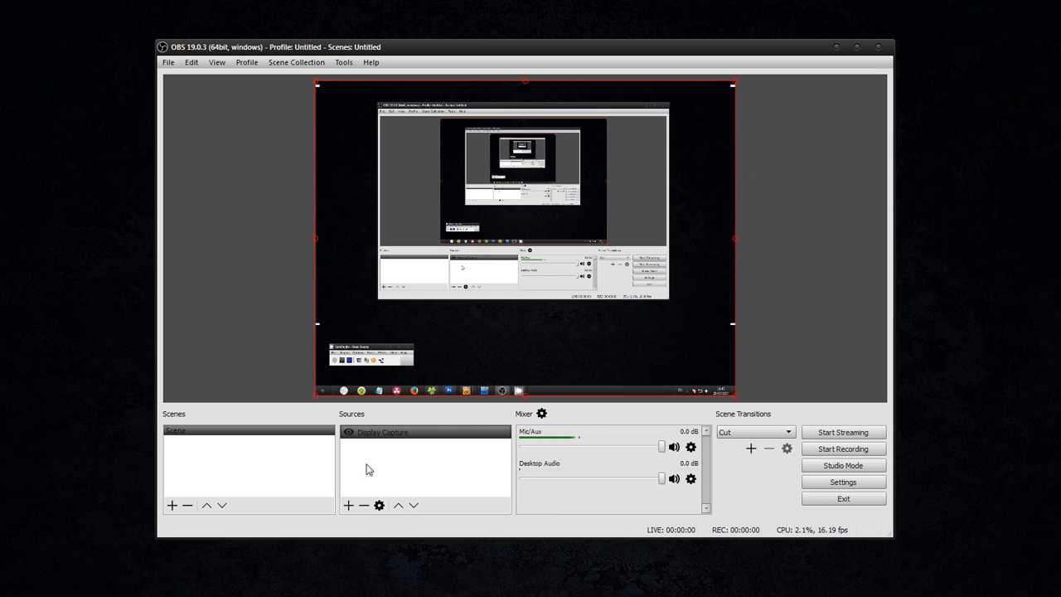
left_click(349, 507)
left_click(445, 466)
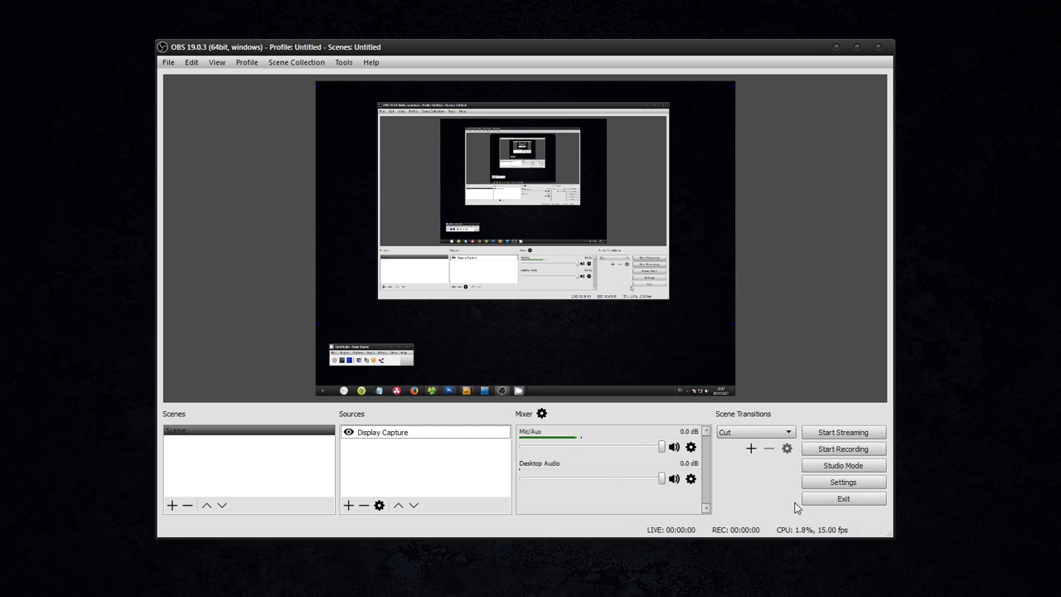
Step: Open the transform settings of the Display Capture source
left_click(388, 432)
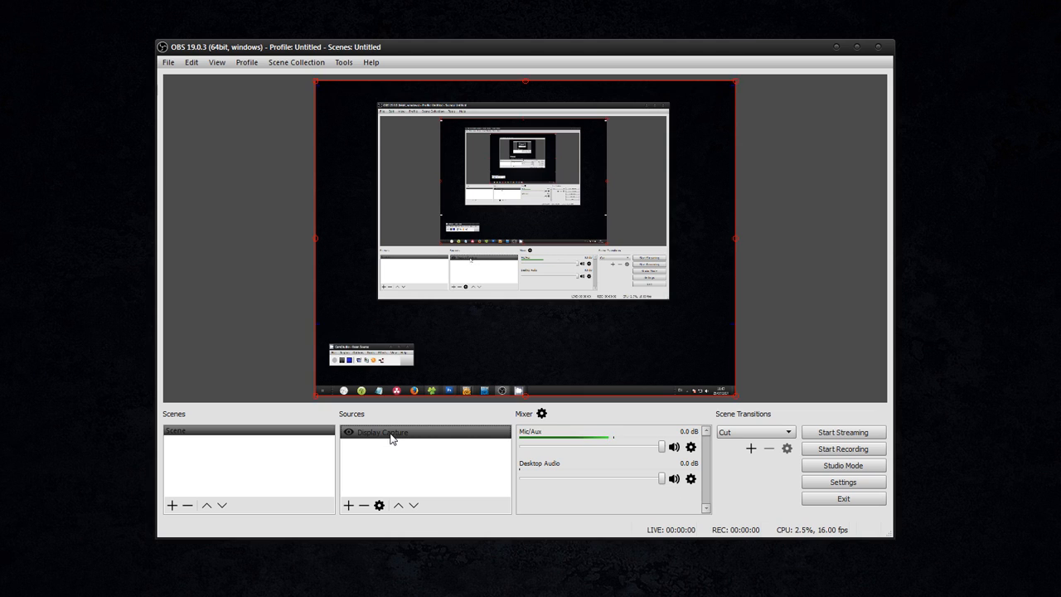
right_click(391, 437)
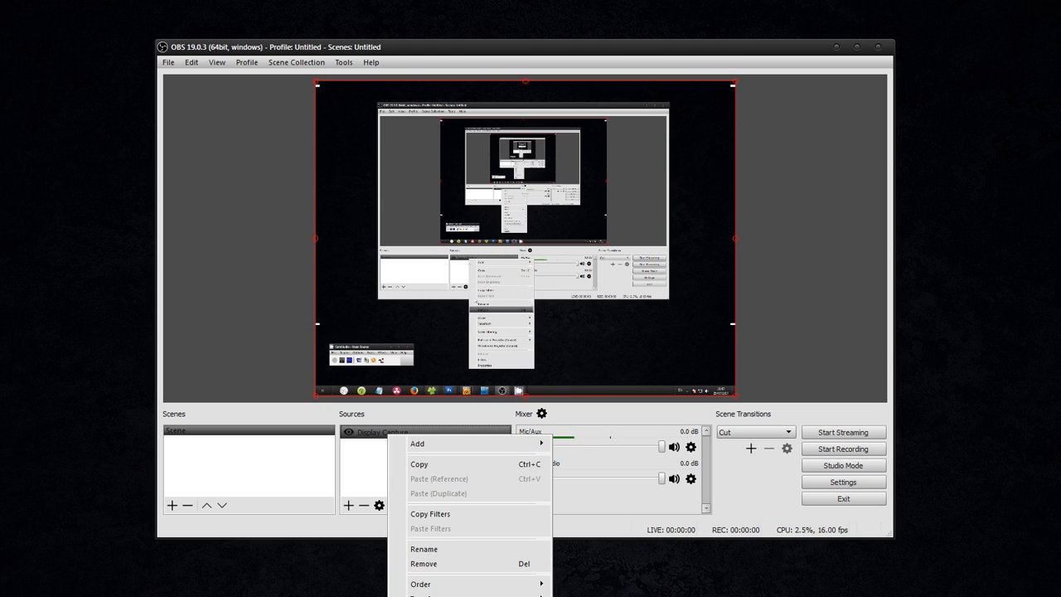
mouse_move(422, 595)
left_click(597, 593)
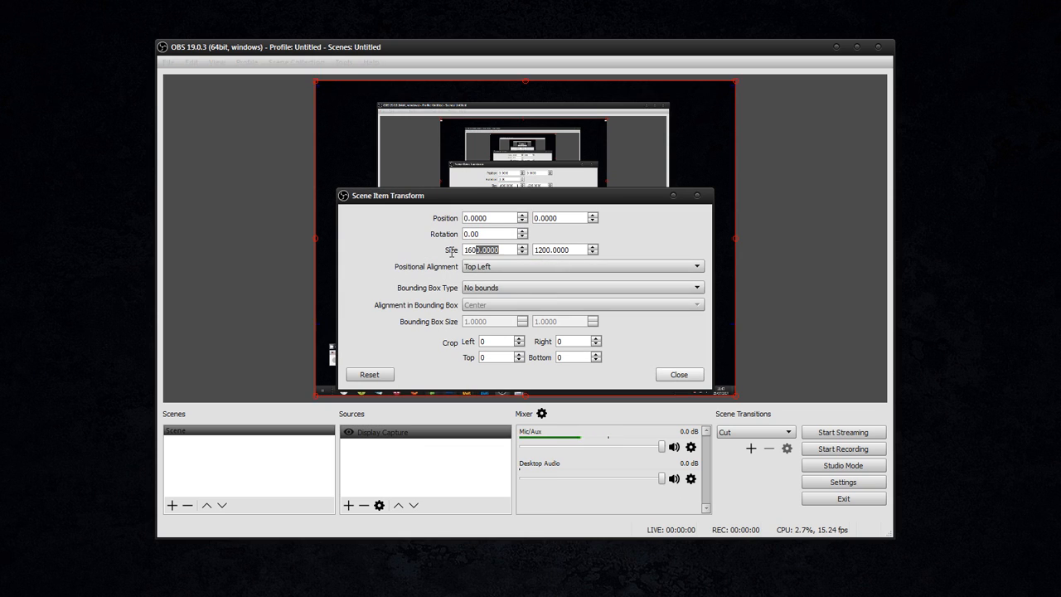
Step: Set the Display Capture's height to 900 and move the transform dialog clear of the preview
left_click_drag(507, 250, 462, 250)
double_click(575, 249)
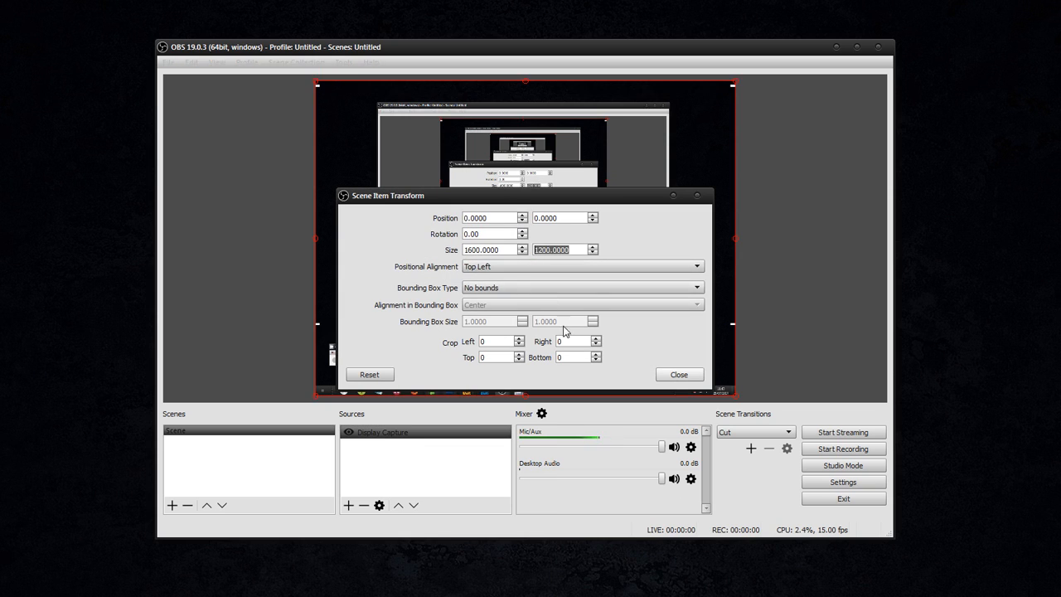
type("900")
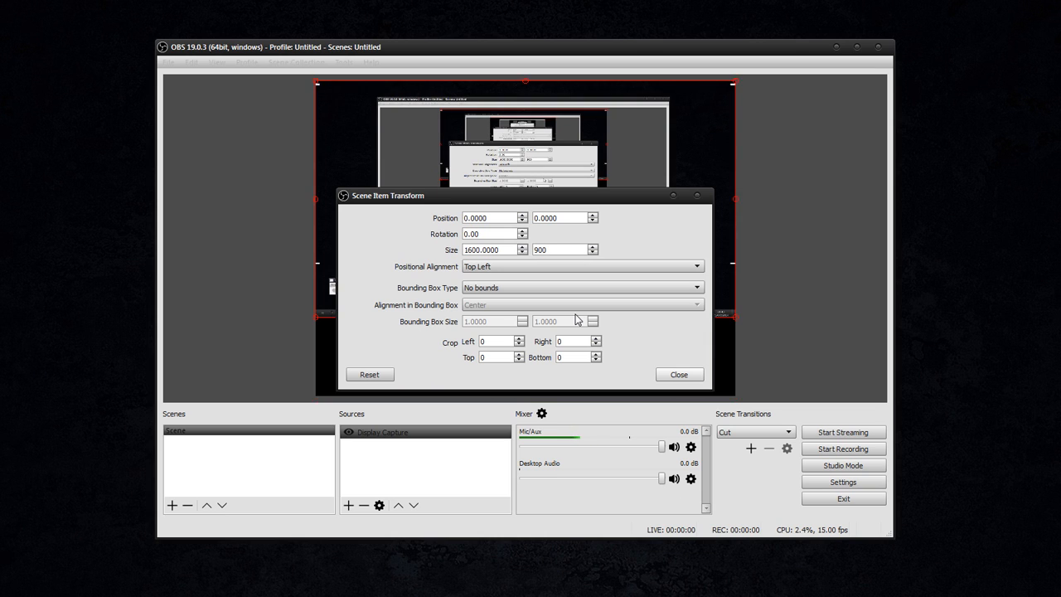
left_click_drag(566, 195, 874, 143)
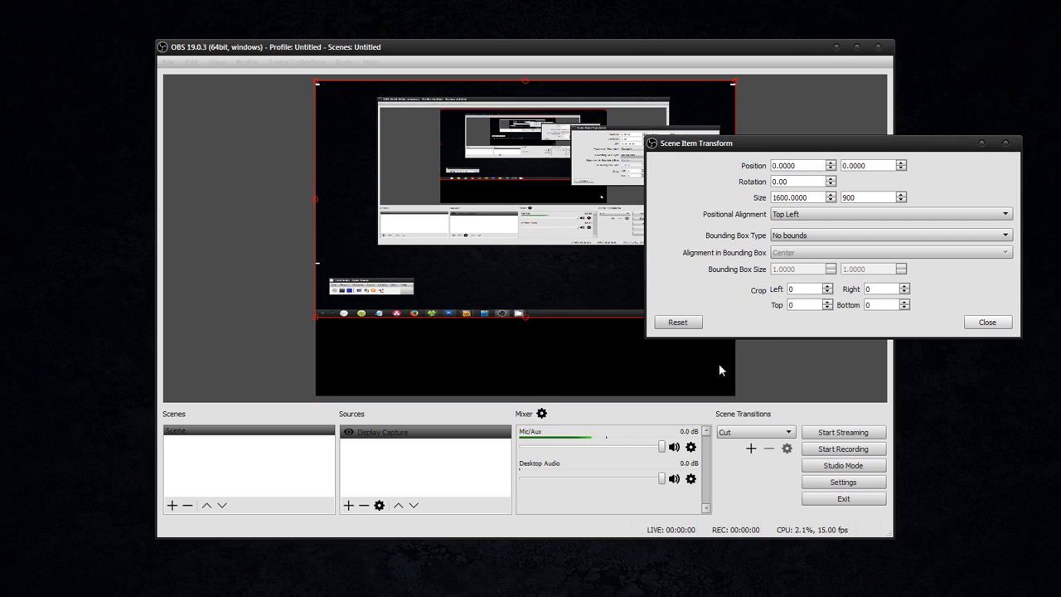
Step: Restore the Display Capture's height to 1200 in its transform settings
key("BackSpace")
key("BackSpace")
key("BackSpace")
type("10200")
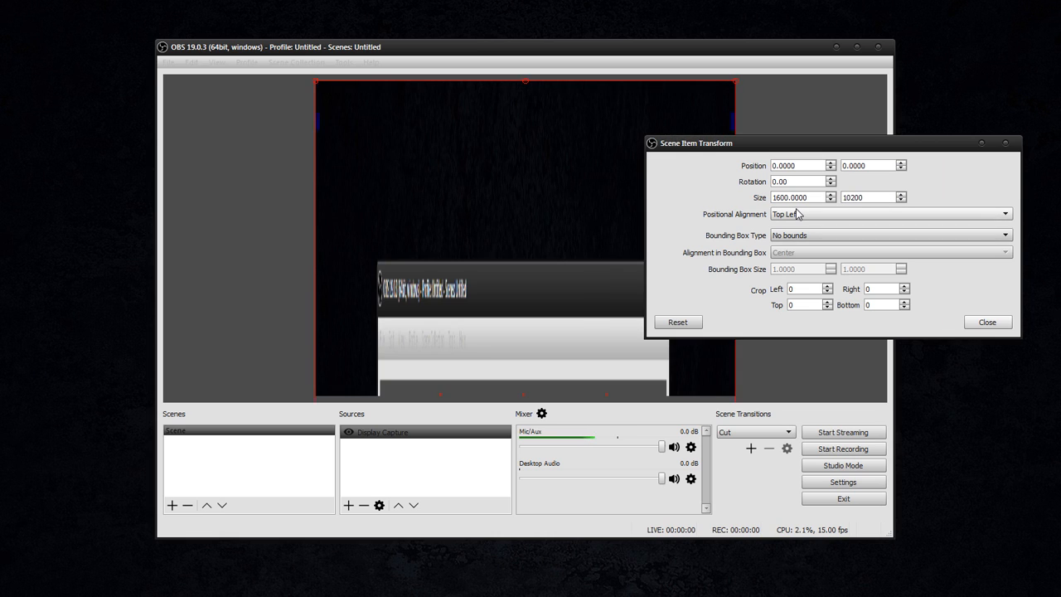
key("ctrl+a")
type("1200")
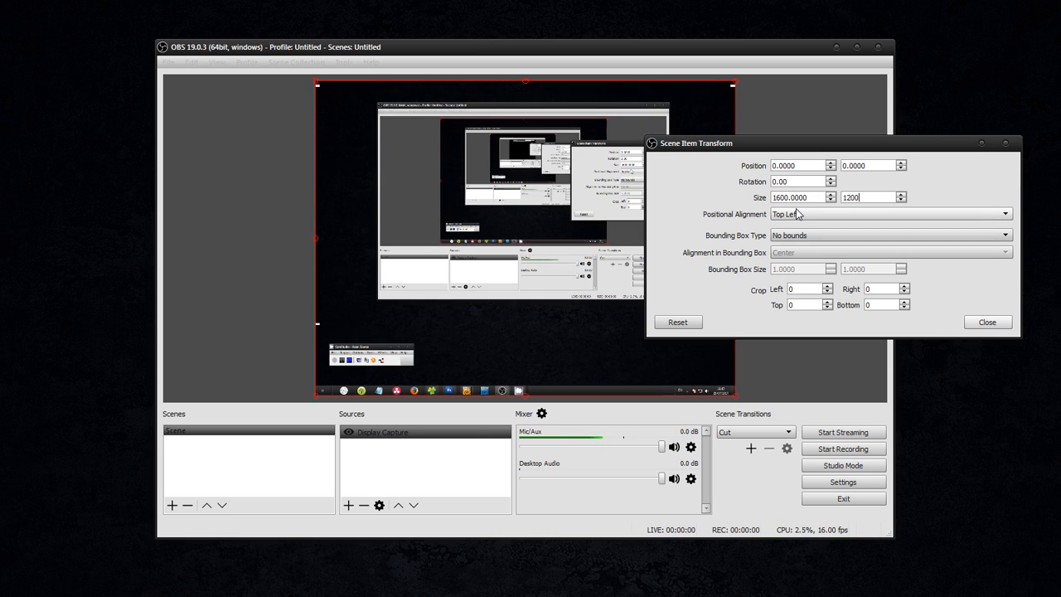
key("Tab")
left_click(820, 196)
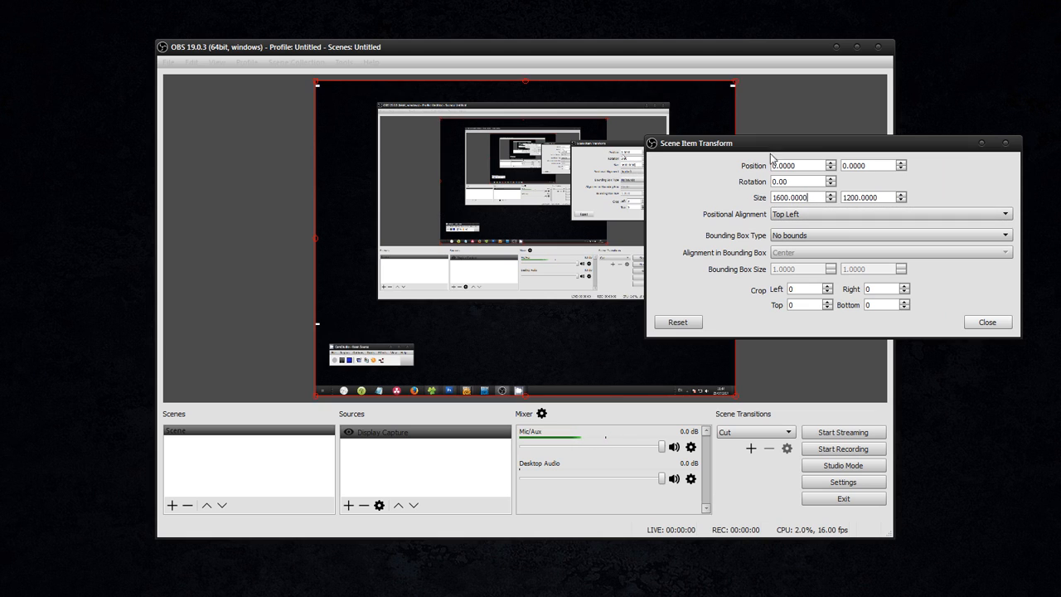
left_click_drag(713, 145, 599, 152)
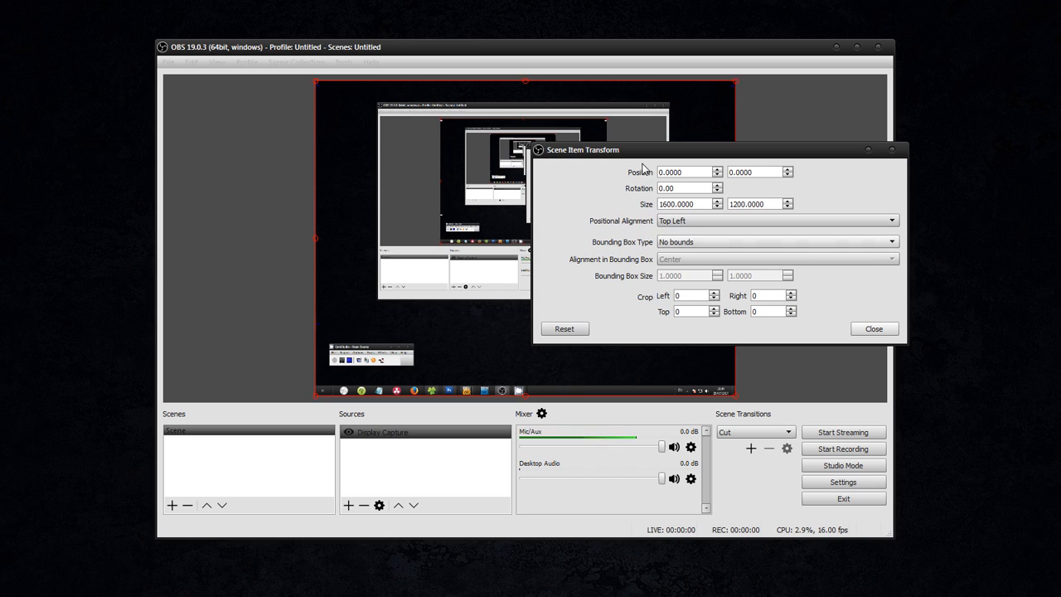
left_click_drag(622, 150, 666, 139)
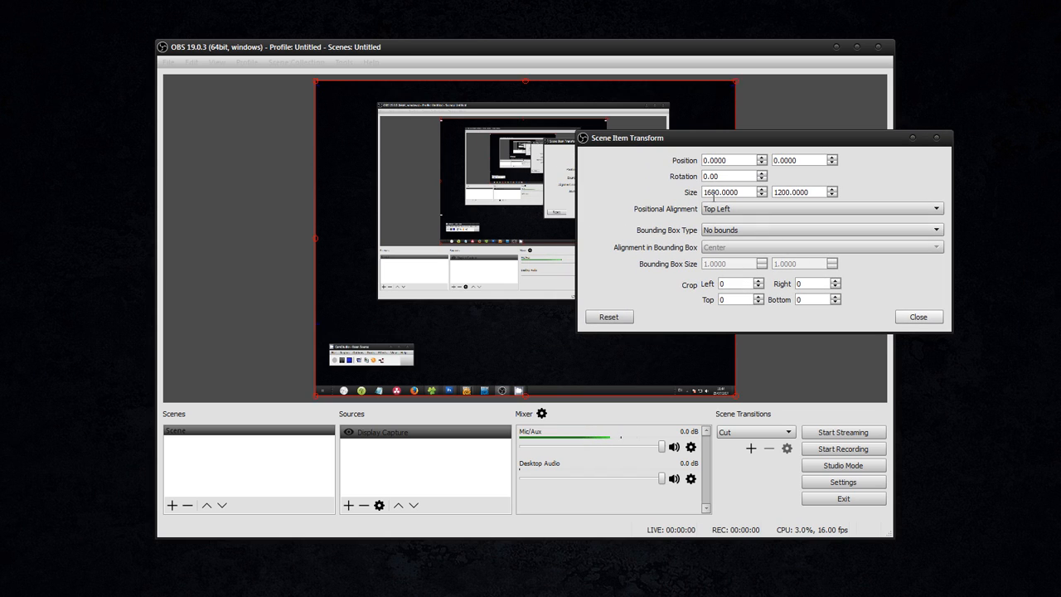
left_click(732, 214)
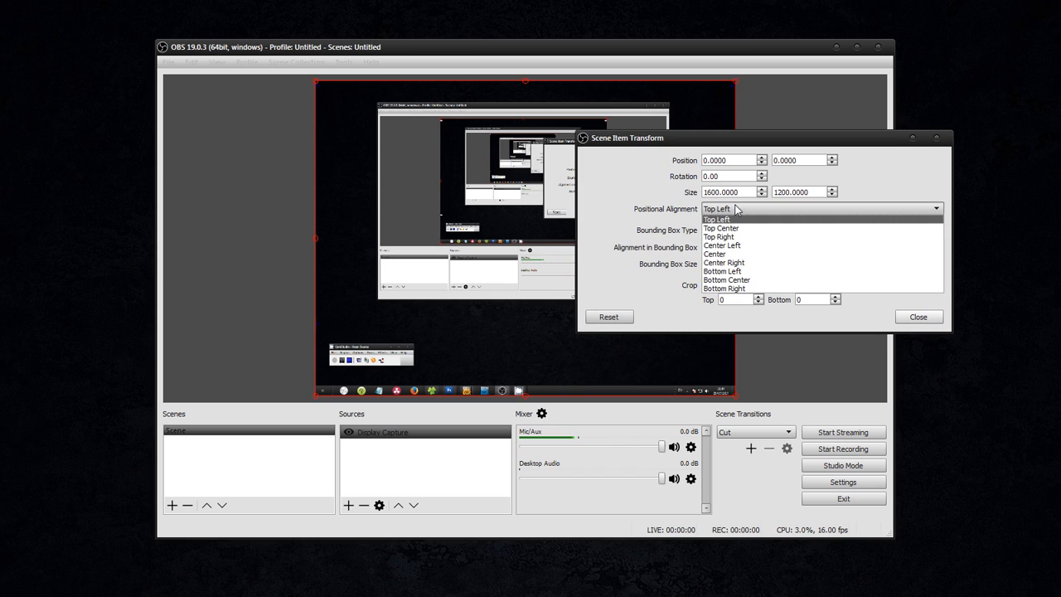
left_click(611, 224)
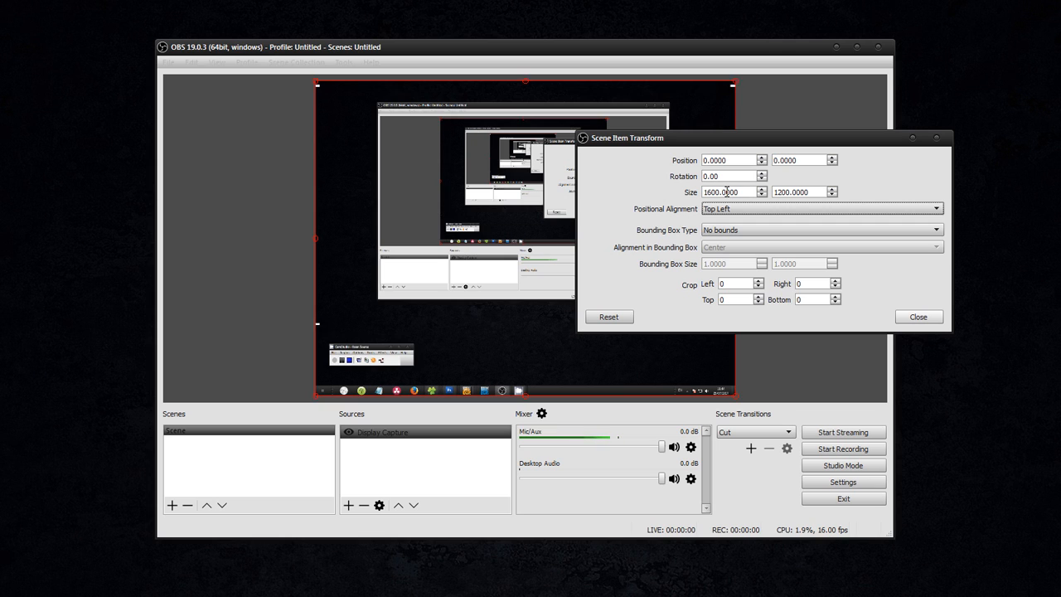
Step: Set the Display Capture's bounding box type to Stretch to bounds and its bounding box height to 900
left_click(752, 230)
left_click(736, 246)
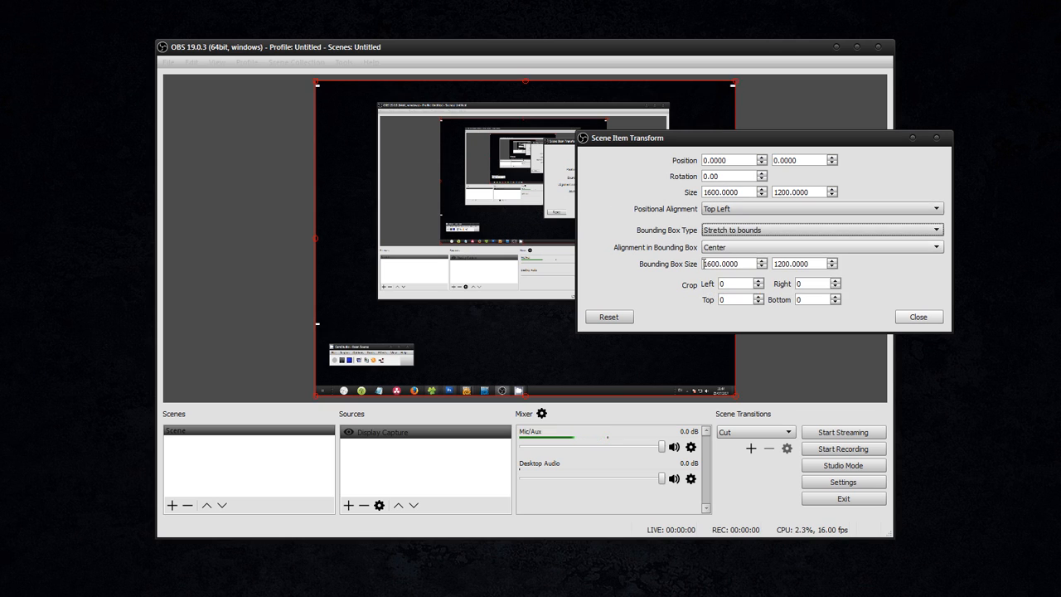
left_click_drag(815, 264, 755, 262)
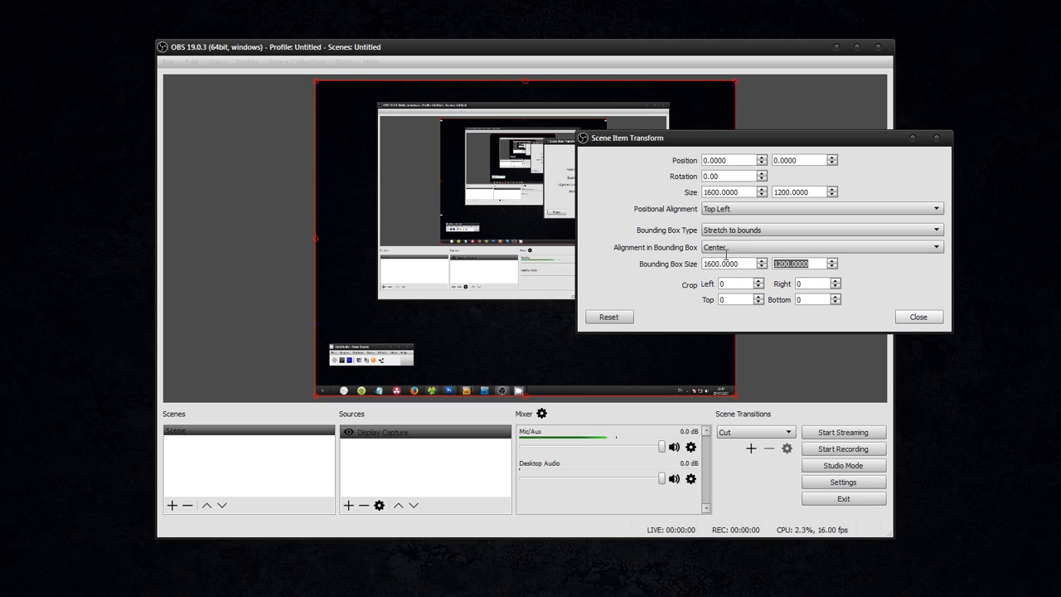
type("900")
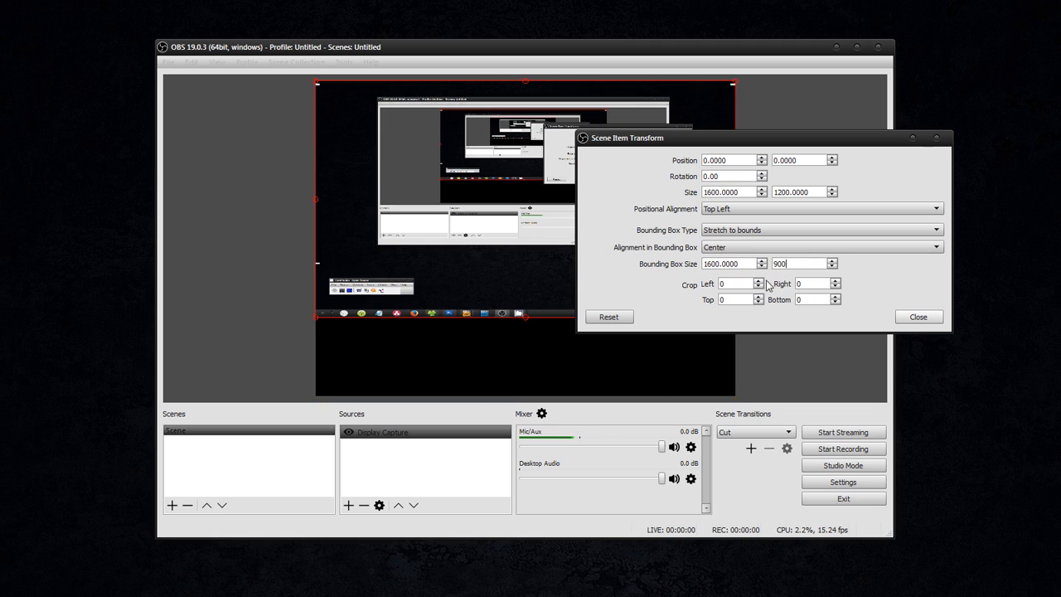
Step: Crop the Display Capture by 55 pixels at its bottom edge in the transform settings
double_click(814, 299)
type("55")
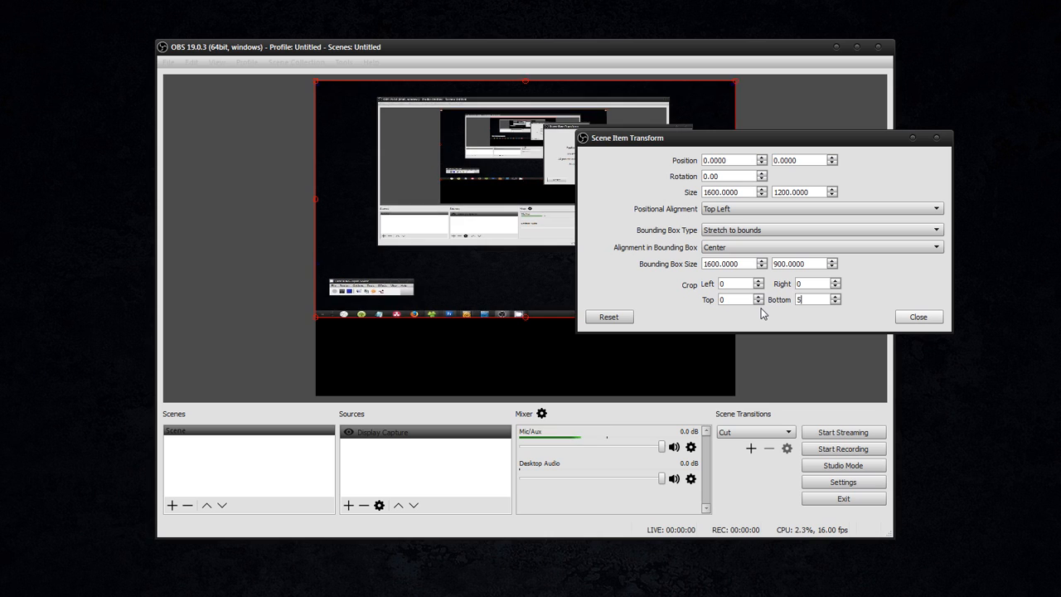
key("Tab")
Step: Reset the Display Capture's bottom crop to 0 and its bounding box height to 1200, closing the transform settings
double_click(809, 299)
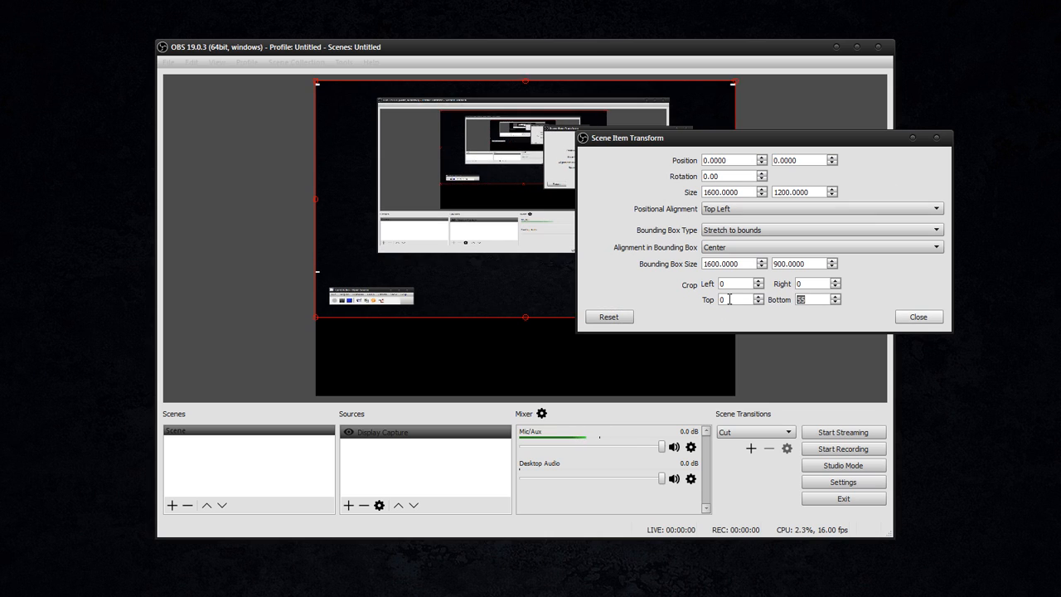
type("0")
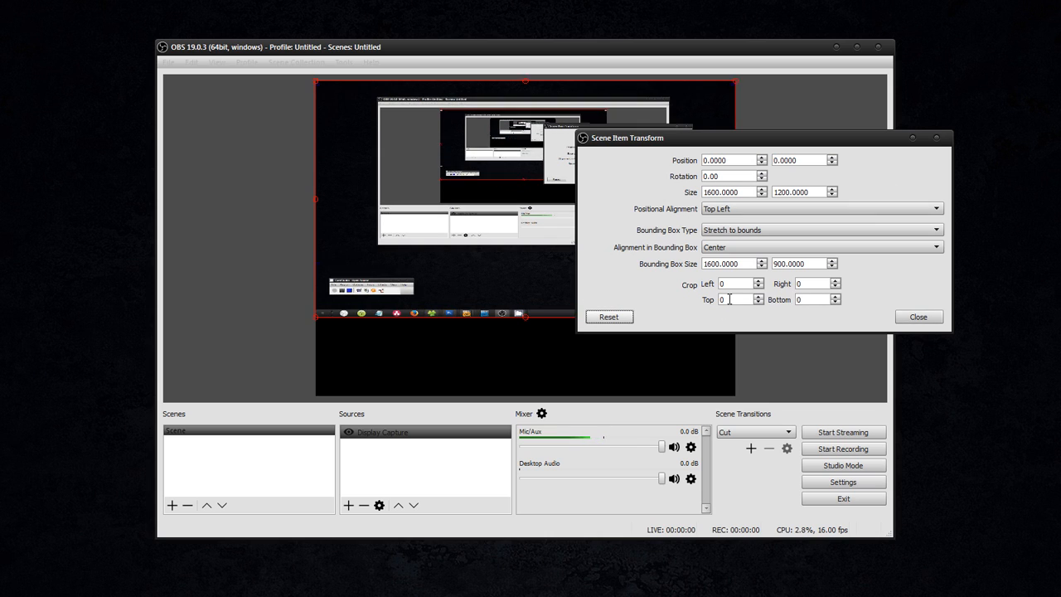
double_click(813, 264)
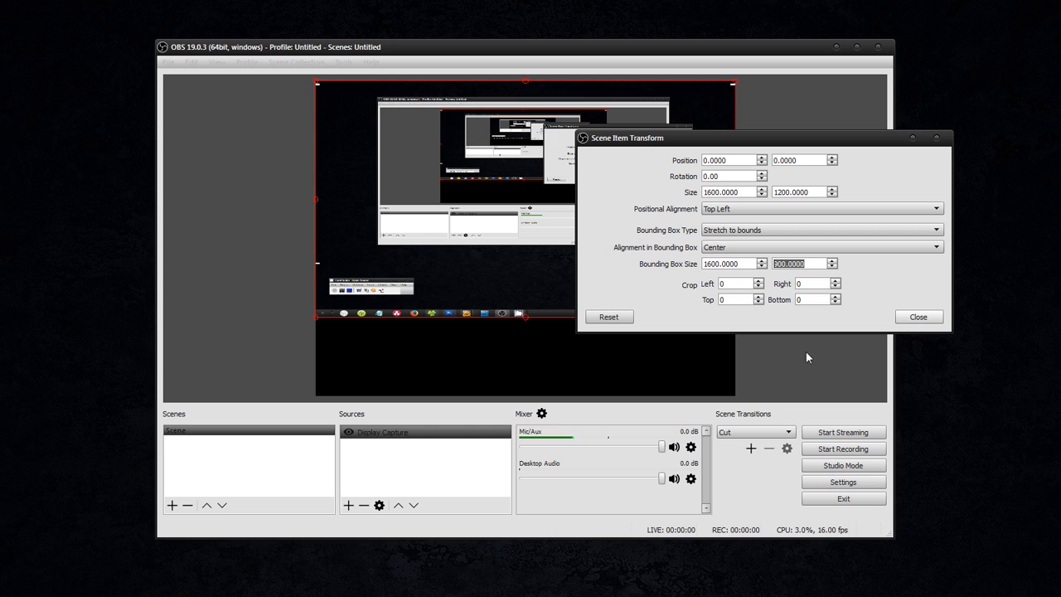
type("1200")
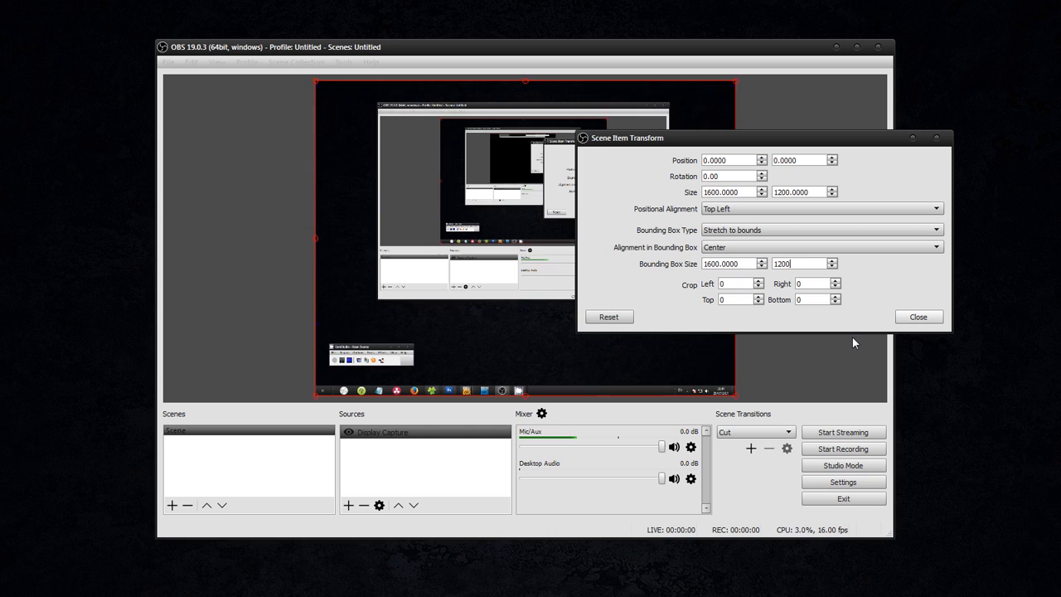
left_click(742, 262)
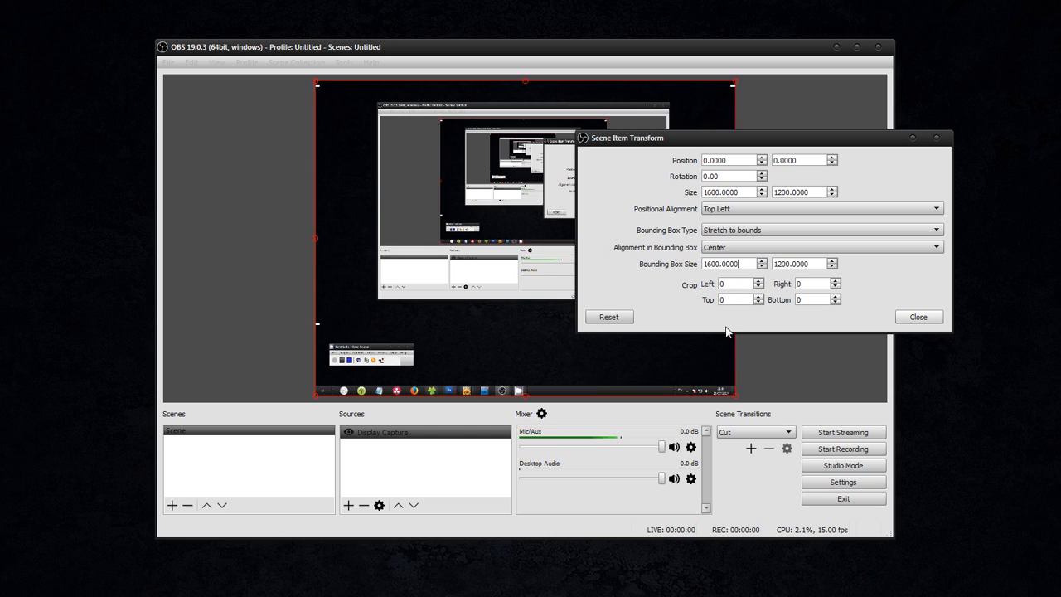
left_click(920, 318)
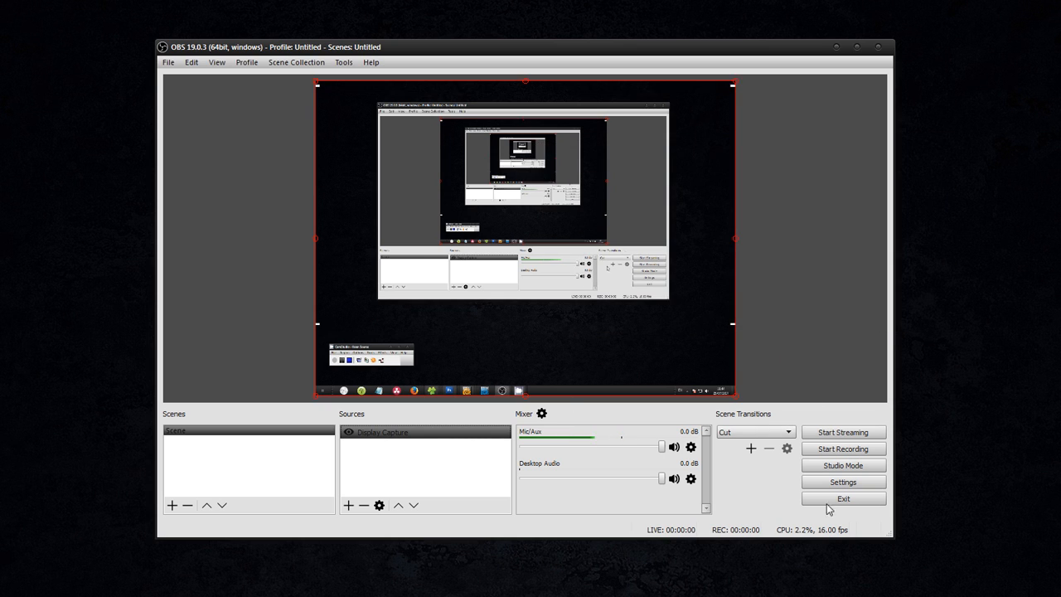
Step: Open the video settings and set the output (scaled) resolution to 1066x800
left_click(844, 484)
left_click(287, 214)
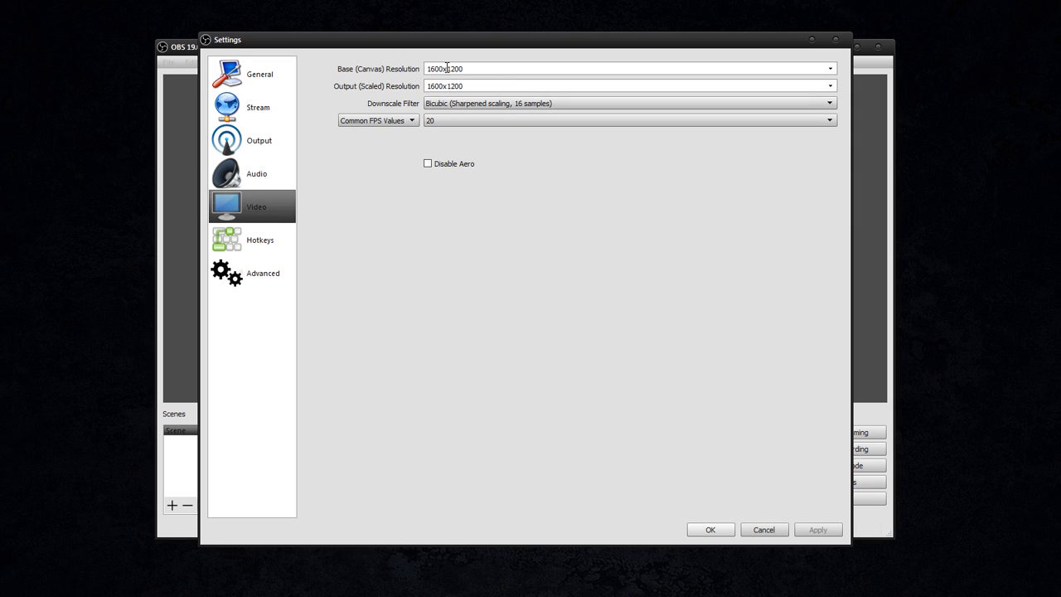
left_click_drag(446, 68, 464, 69)
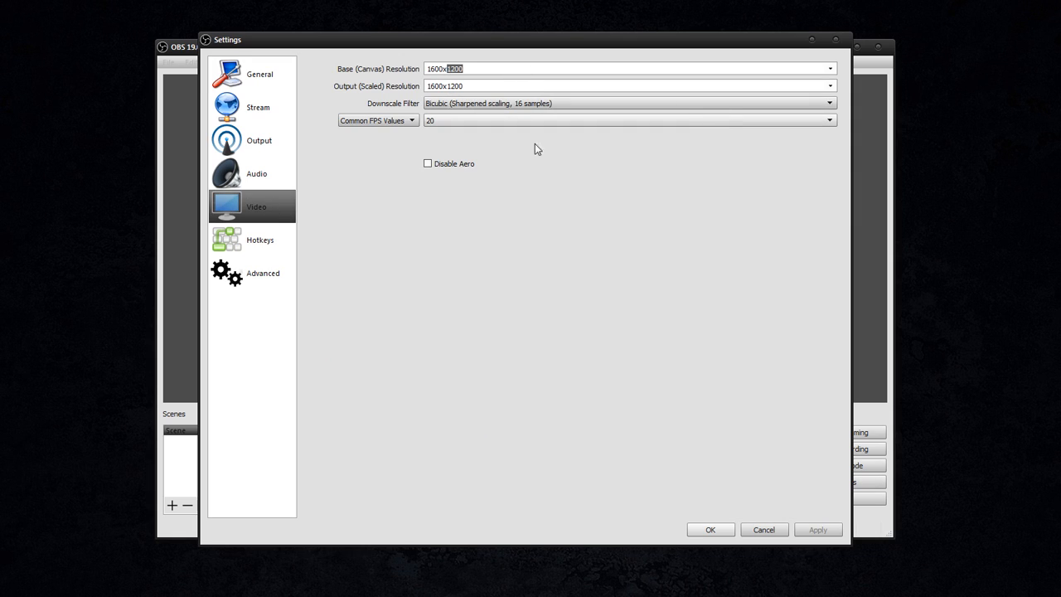
double_click(492, 85)
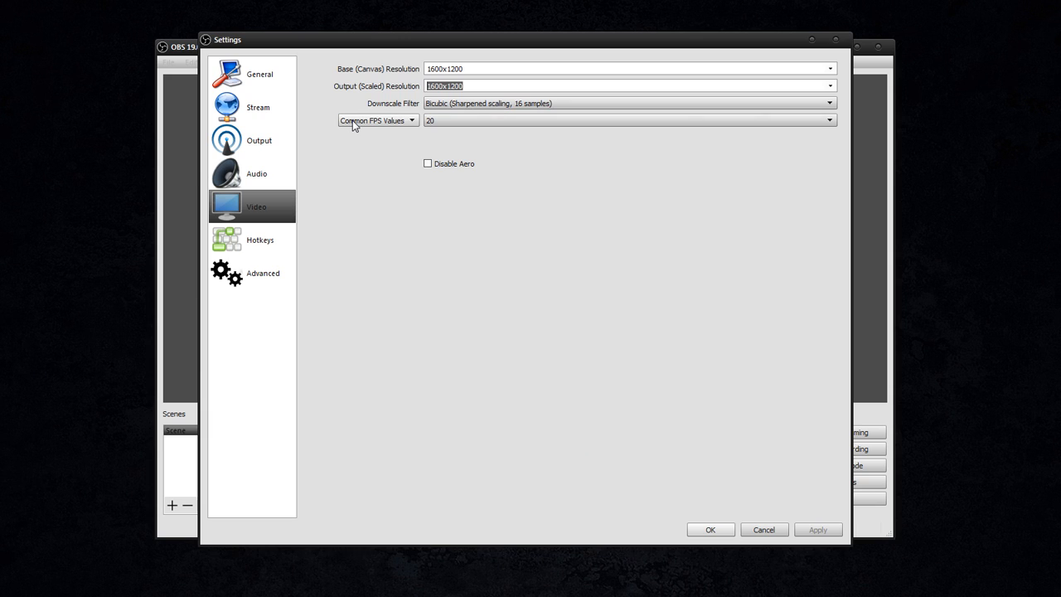
type("108")
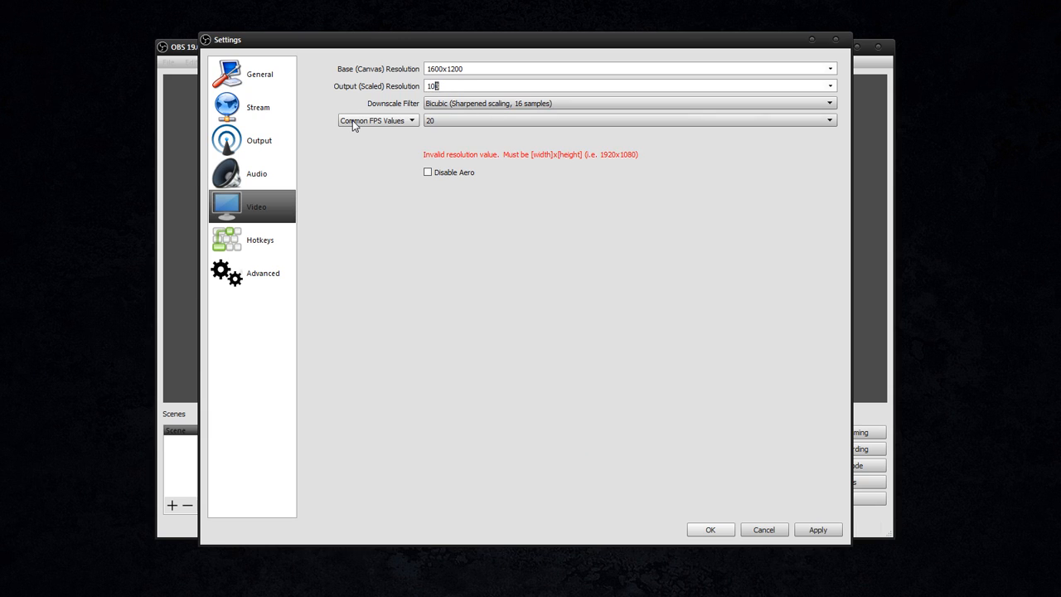
type("66x800")
key("Tab")
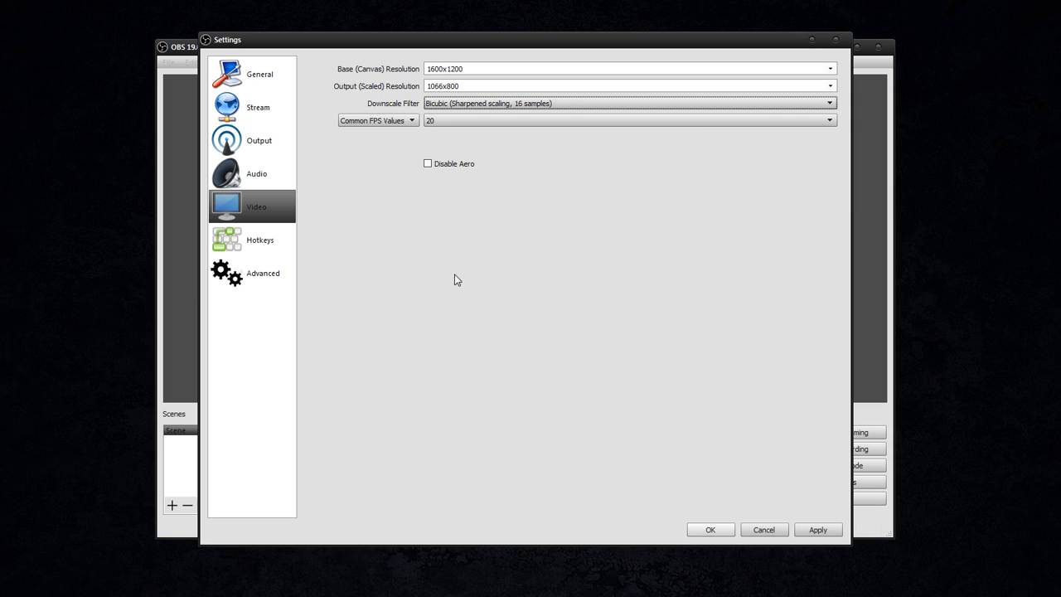
Step: Return the output (scaled) resolution to 1600x1200 and confirm the video settings
key("shift+Tab")
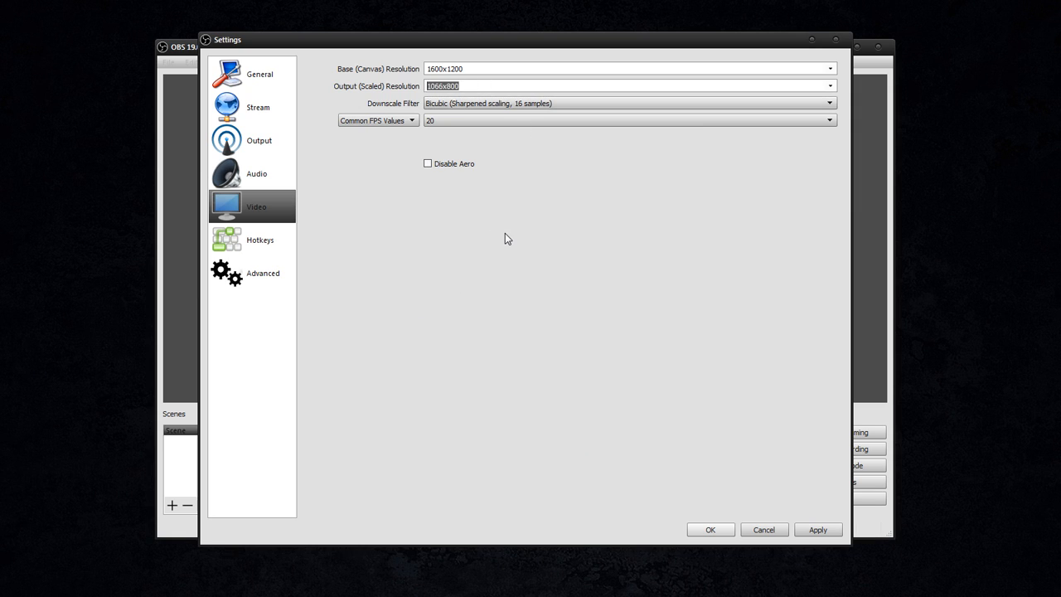
key("Up")
key("Up")
key("Tab")
left_click_drag(468, 48, 602, 132)
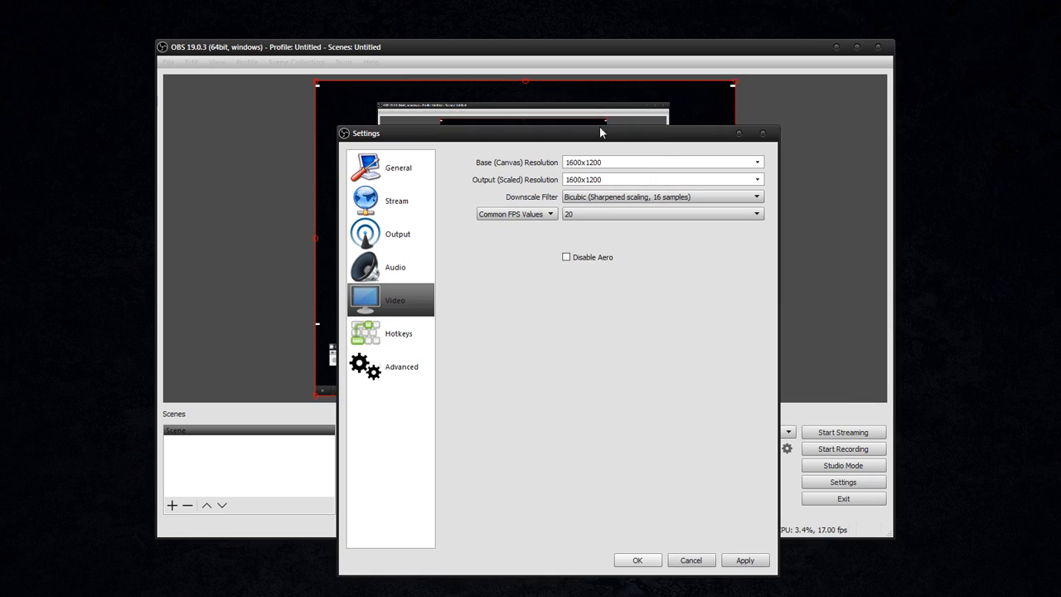
left_click(637, 561)
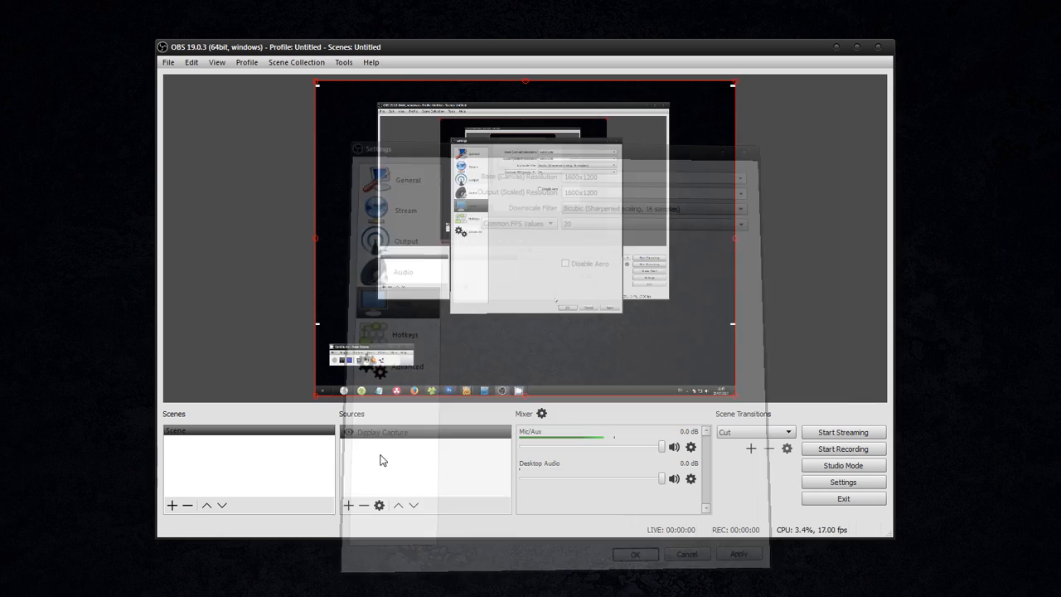
Step: Check the Display Capture's size, bounding box and crop values in its transform settings, then close them
right_click(383, 433)
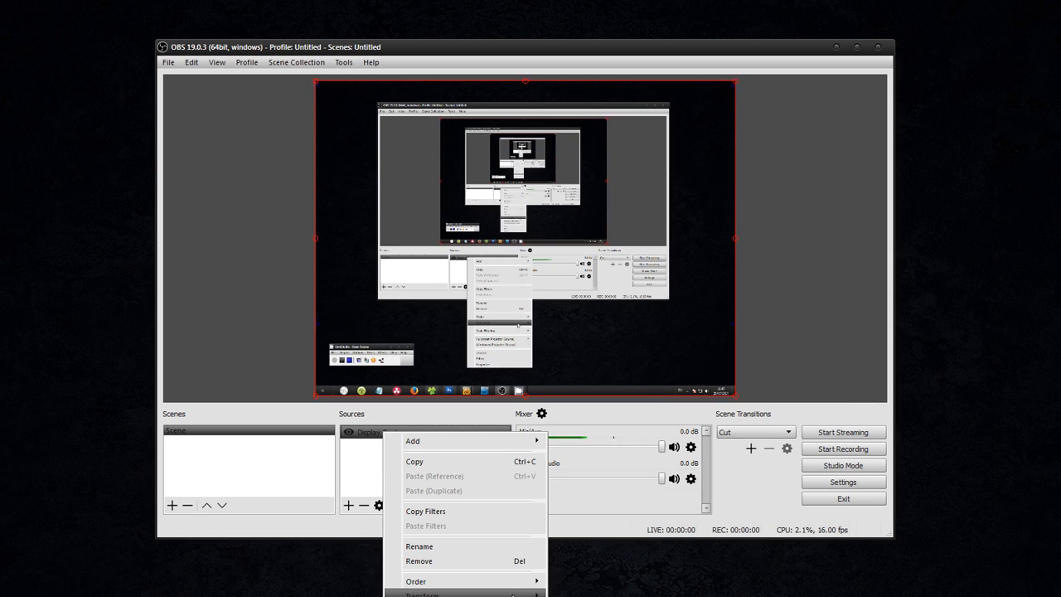
mouse_move(464, 593)
left_click(605, 592)
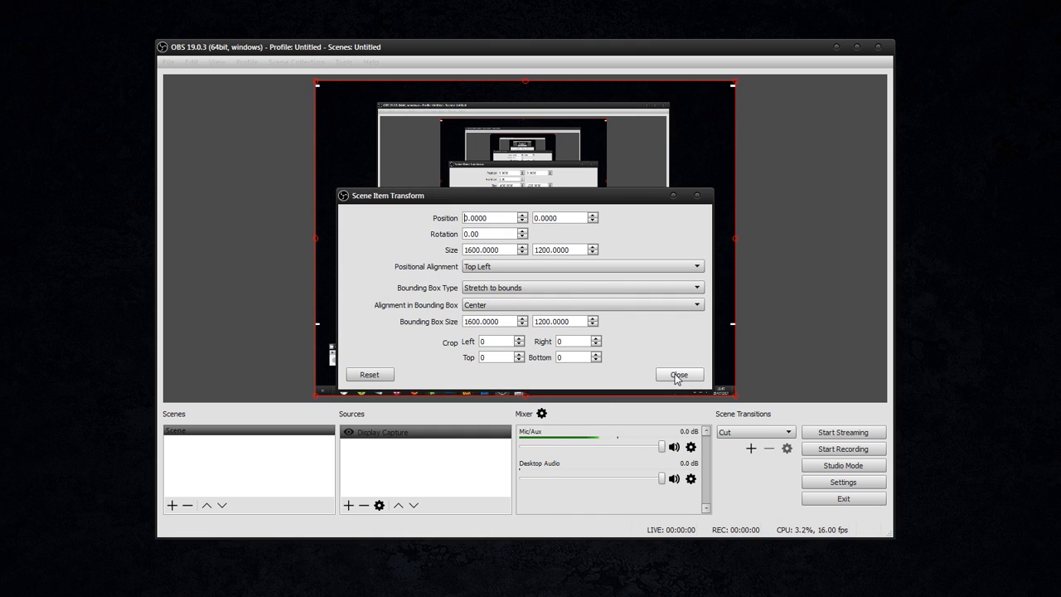
left_click(679, 376)
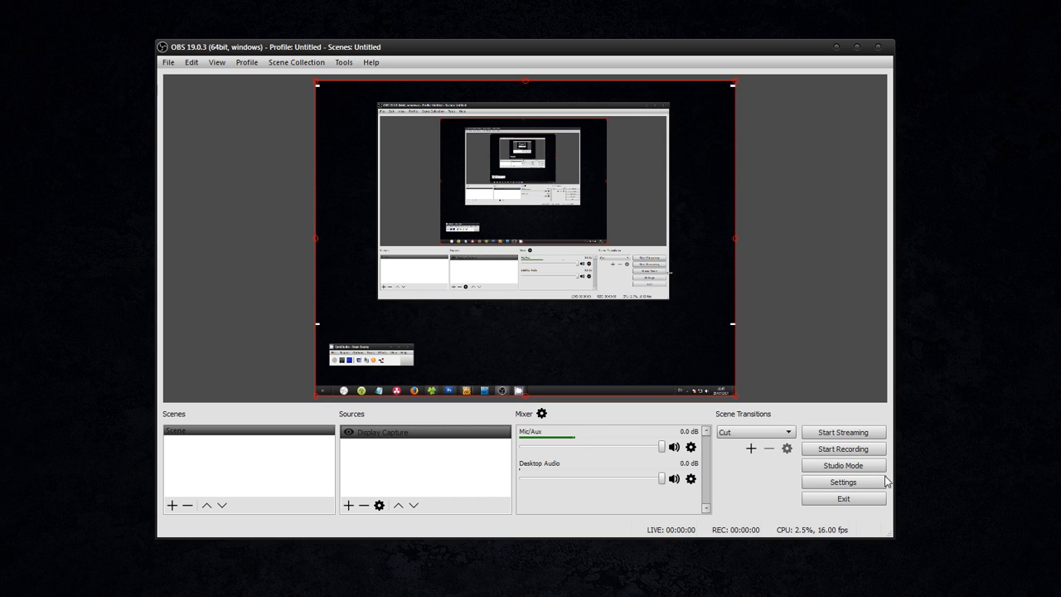
Step: Set the base (canvas) resolution to 1600x900 in the video settings and confirm the change
left_click(832, 483)
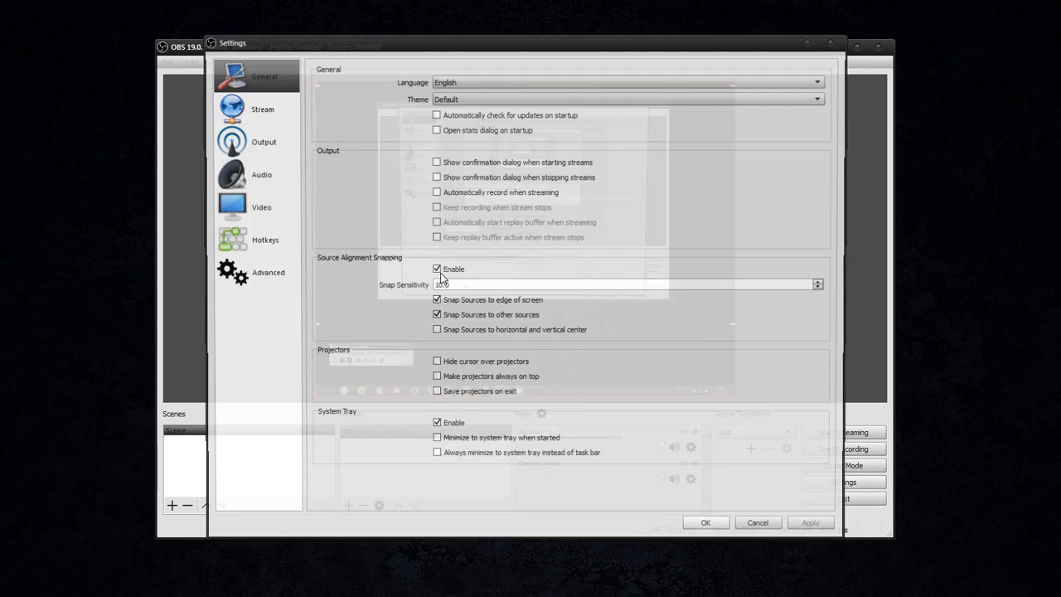
left_click(251, 218)
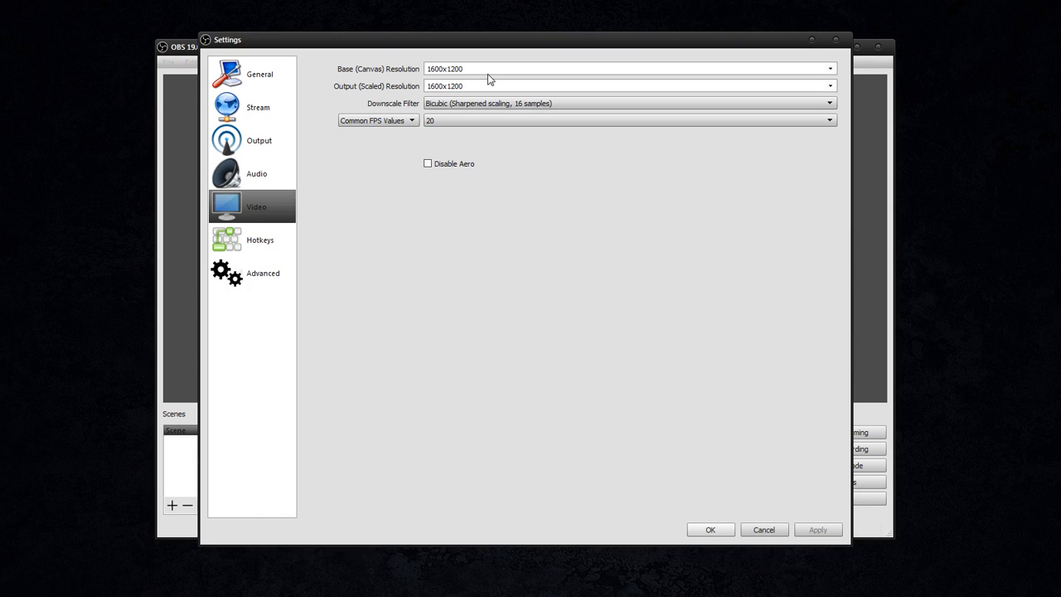
left_click_drag(446, 69, 659, 108)
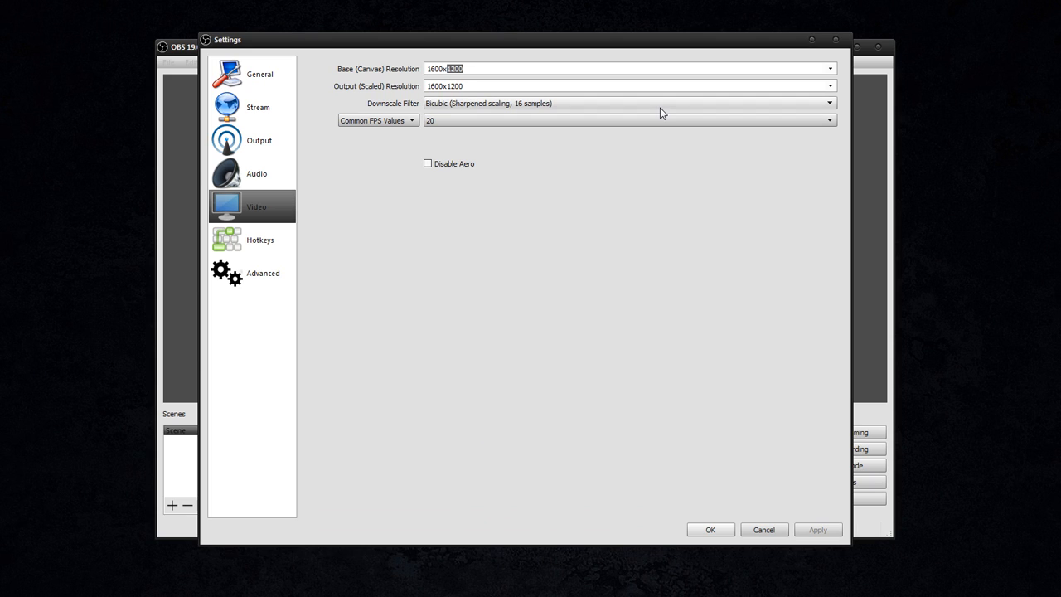
type("9")
key("Tab")
left_click(484, 69)
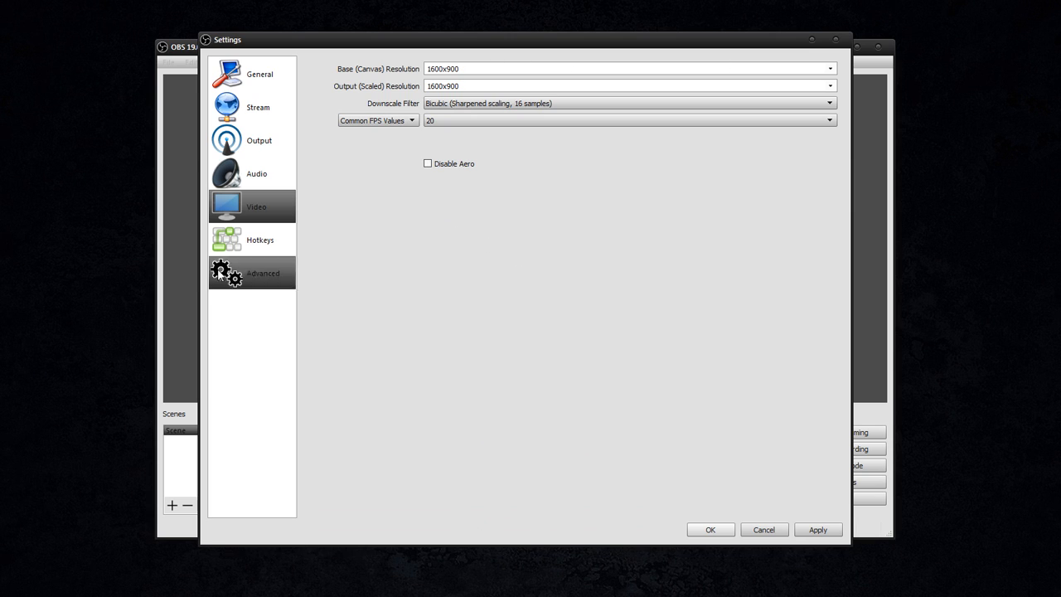
left_click(709, 531)
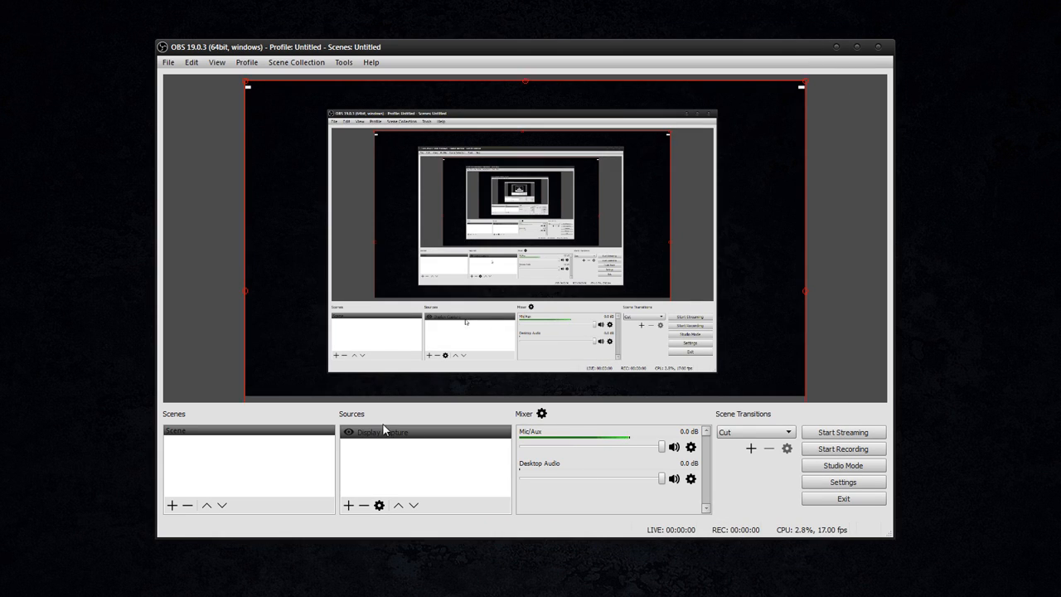
Step: In the Display Capture's transform settings, moved clear of the preview, set the top crop to 22
right_click(385, 437)
left_click(374, 435)
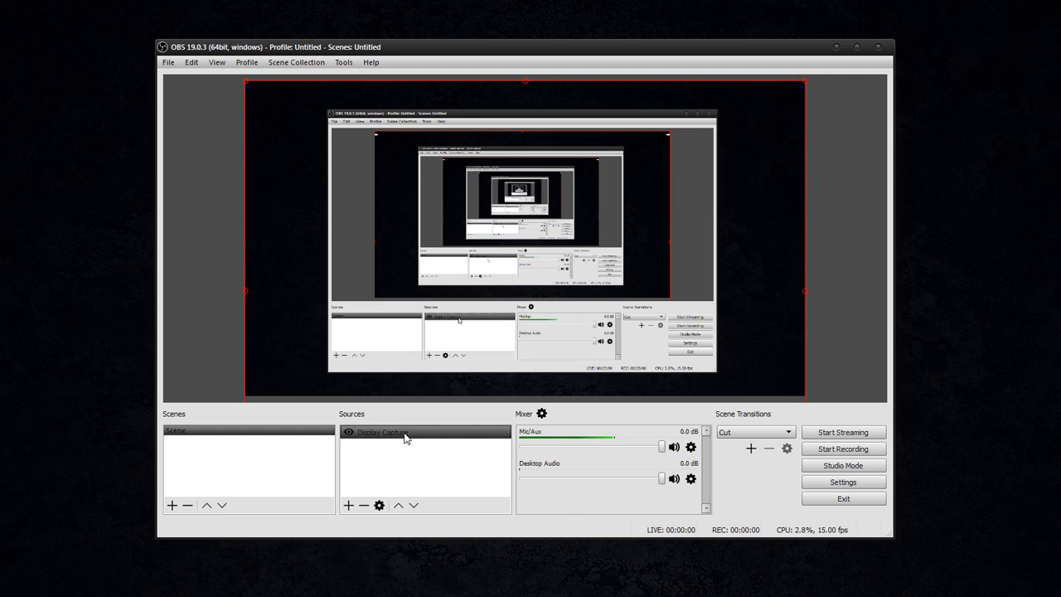
right_click(404, 435)
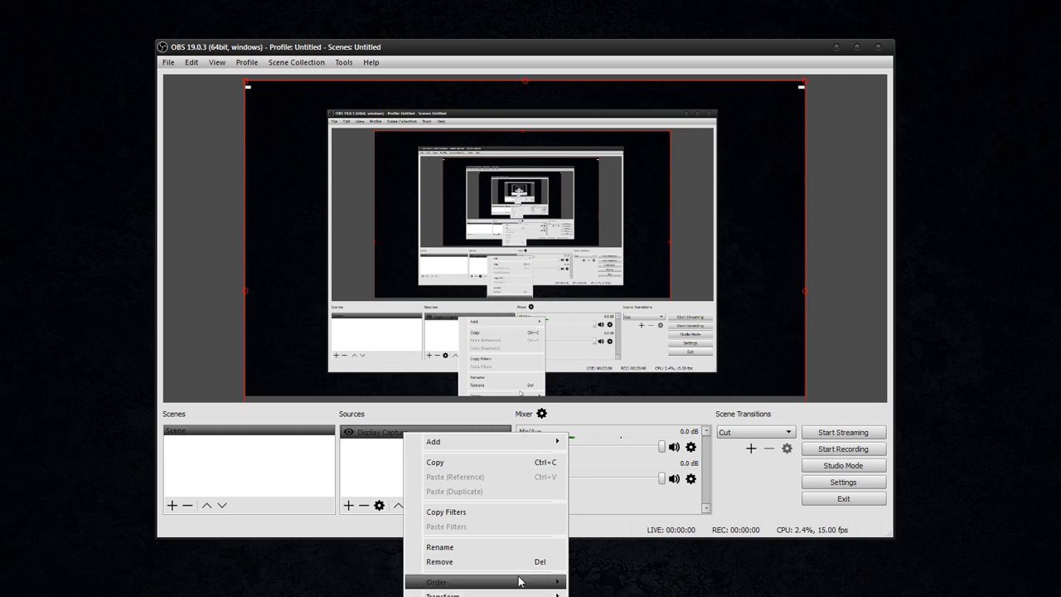
mouse_move(447, 593)
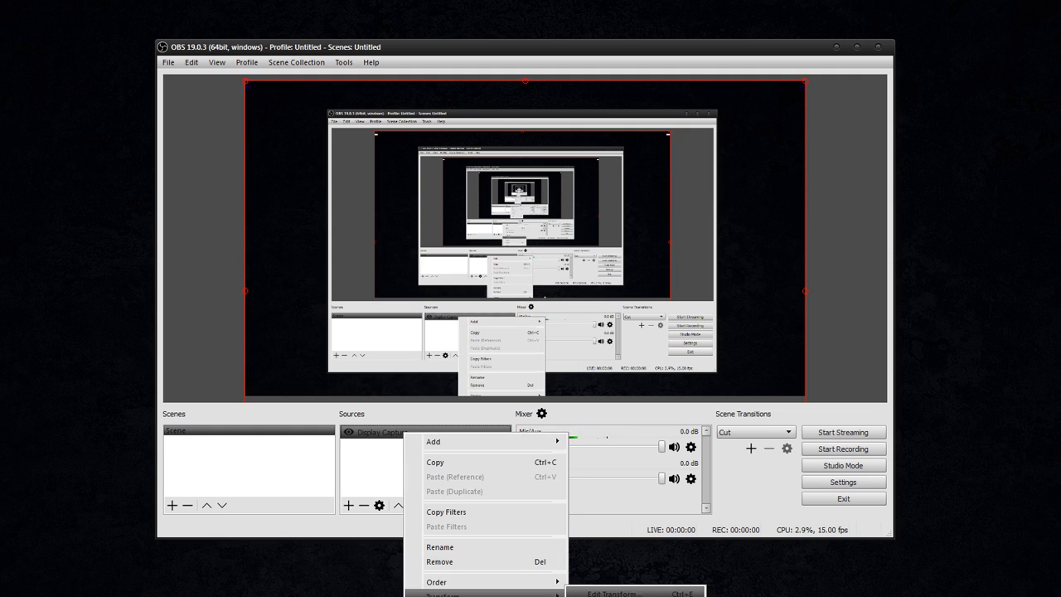
left_click(384, 474)
left_click(365, 435)
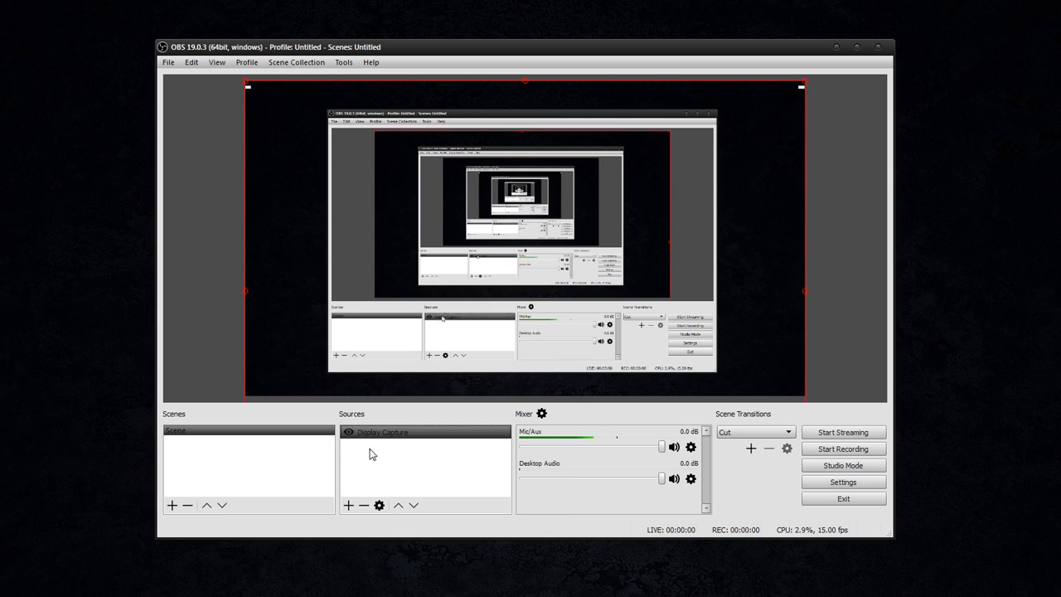
key("ctrl+e")
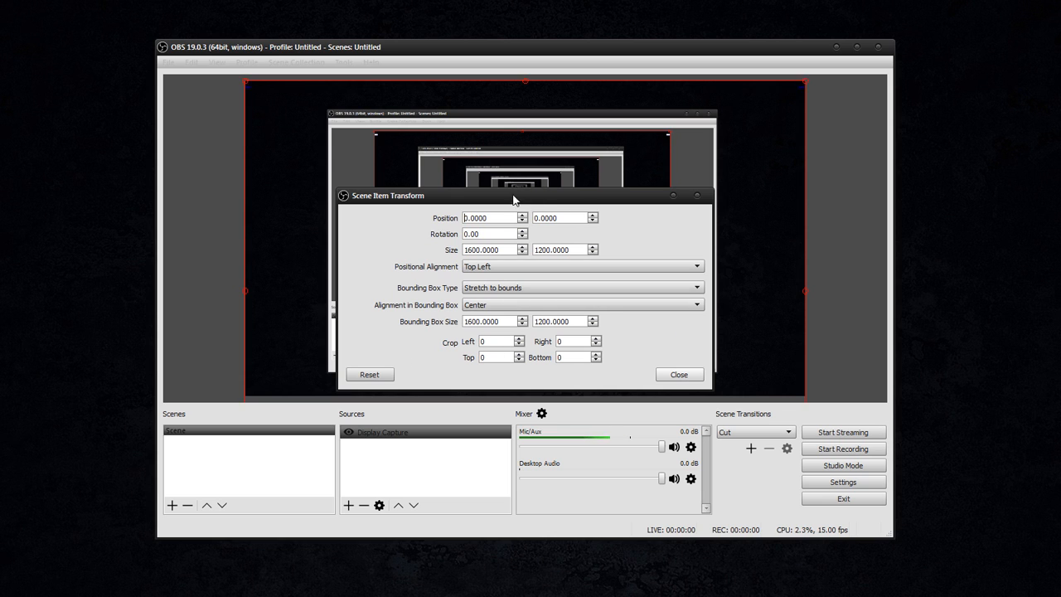
left_click_drag(513, 199, 840, 131)
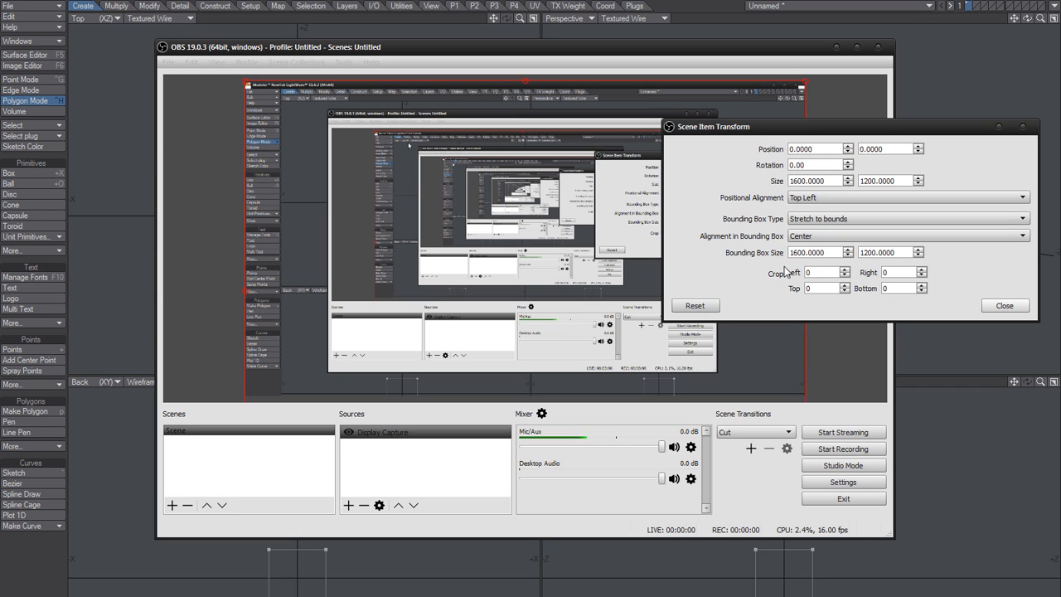
type("22")
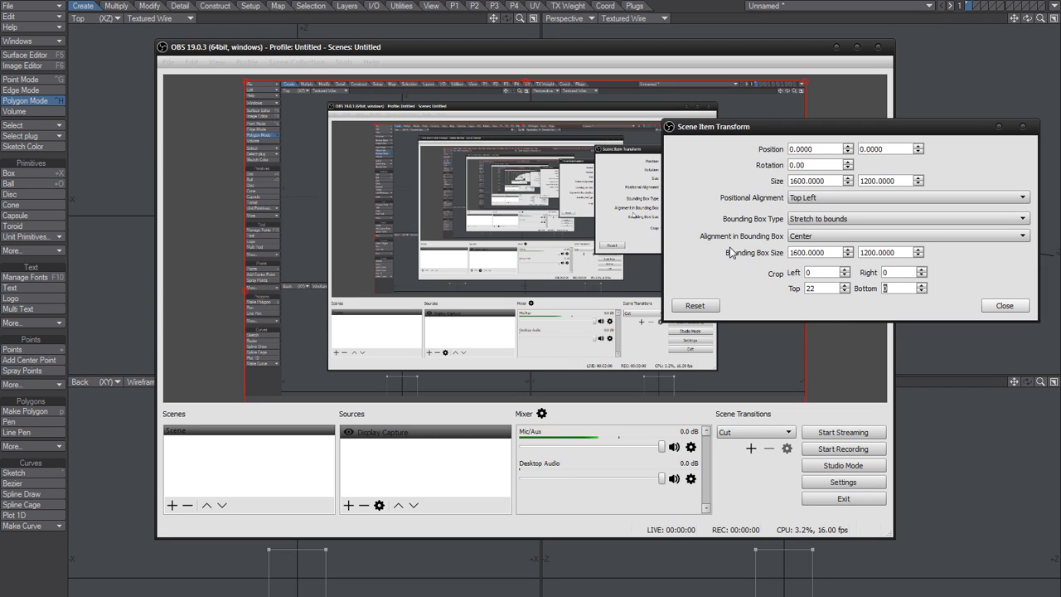
Step: Compare the No bounds and Stretch to bounds bounding box types on the Display Capture, leaving it on No bounds
left_click(837, 219)
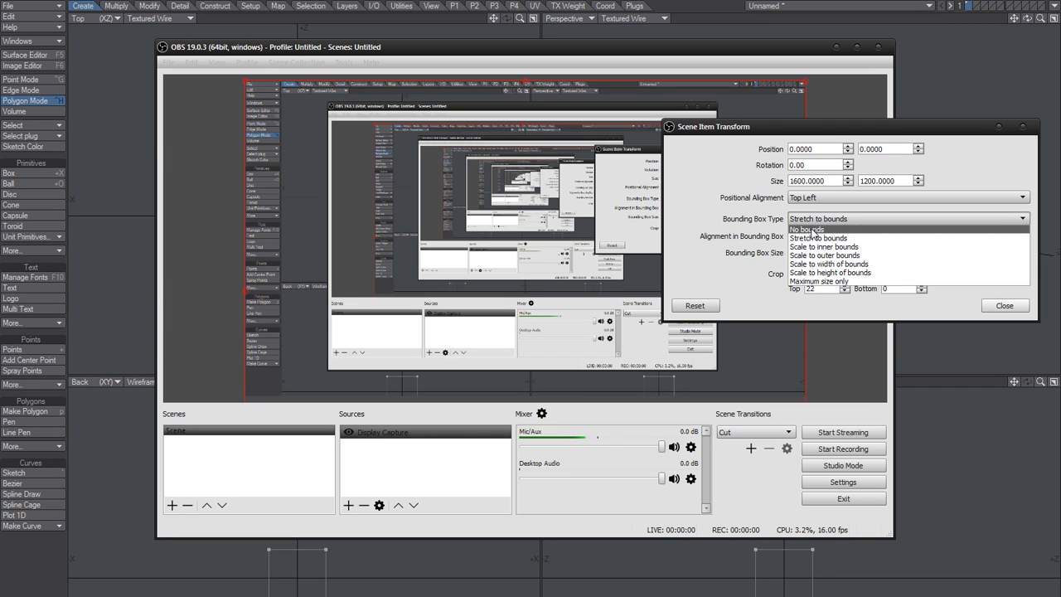
left_click(799, 235)
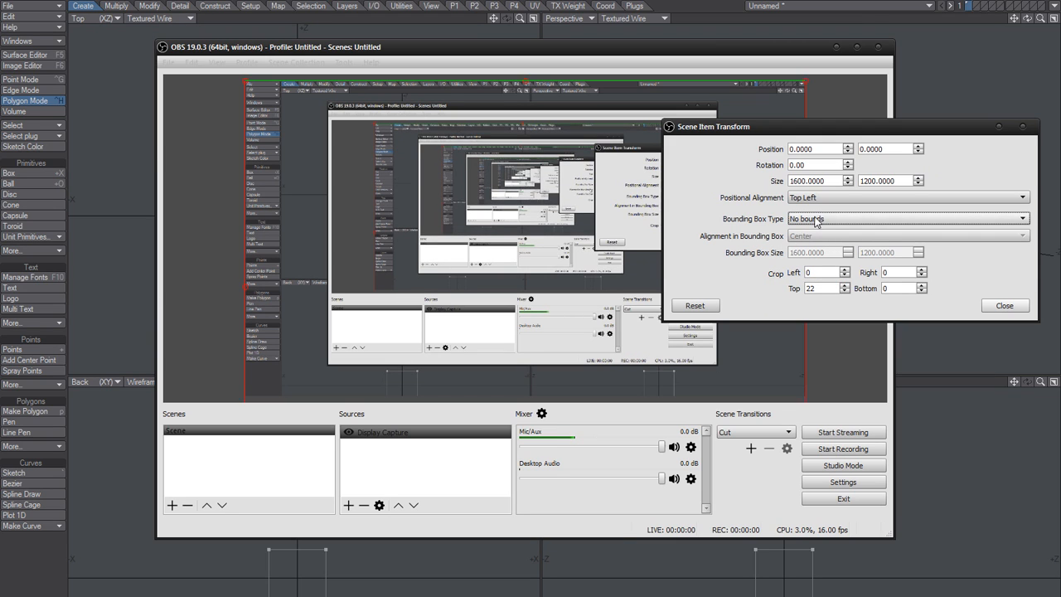
left_click(811, 220)
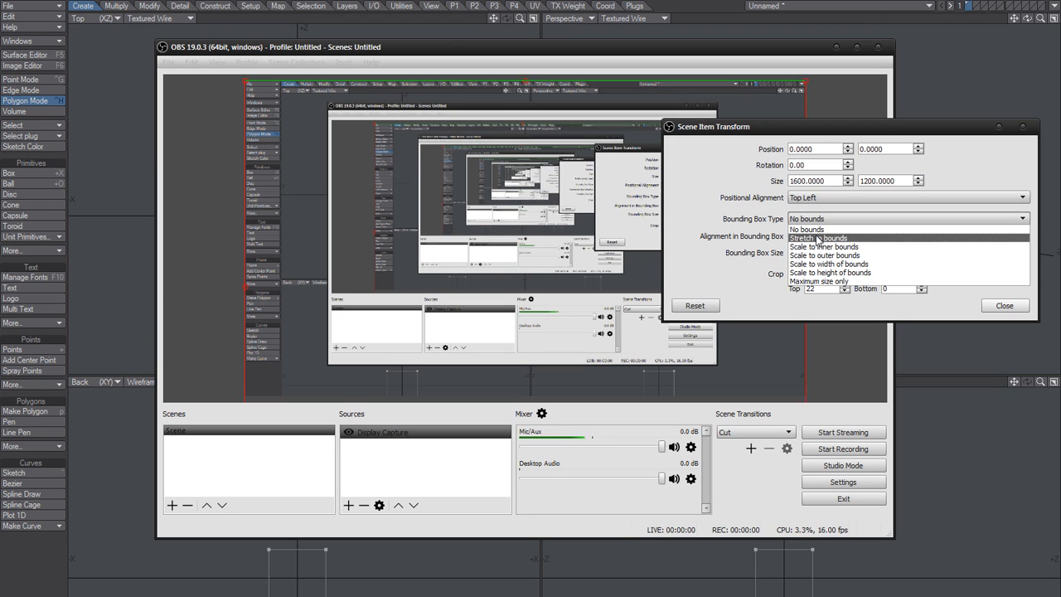
left_click(819, 234)
left_click(816, 221)
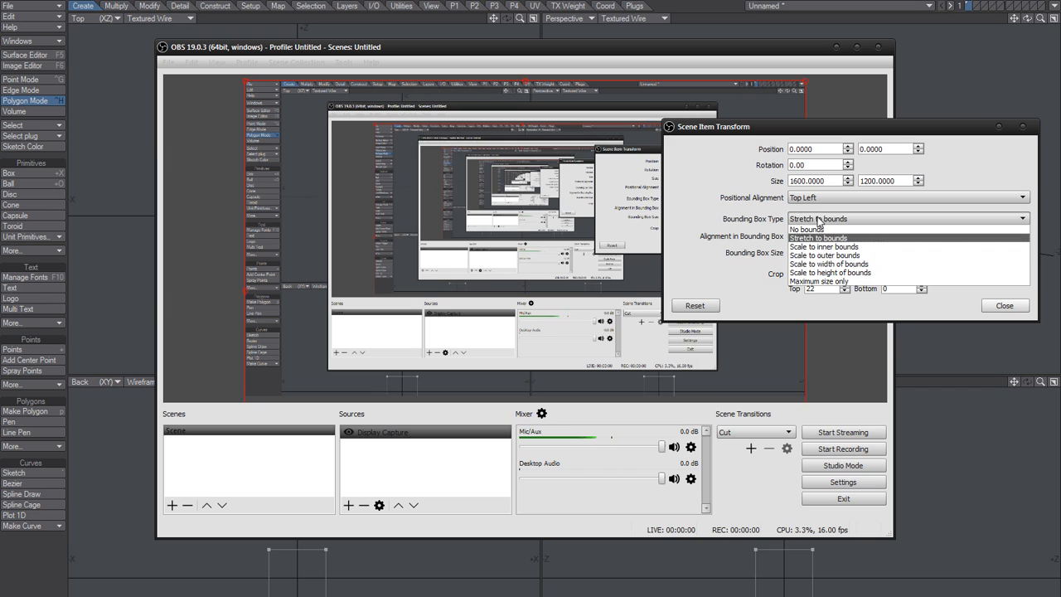
left_click(812, 229)
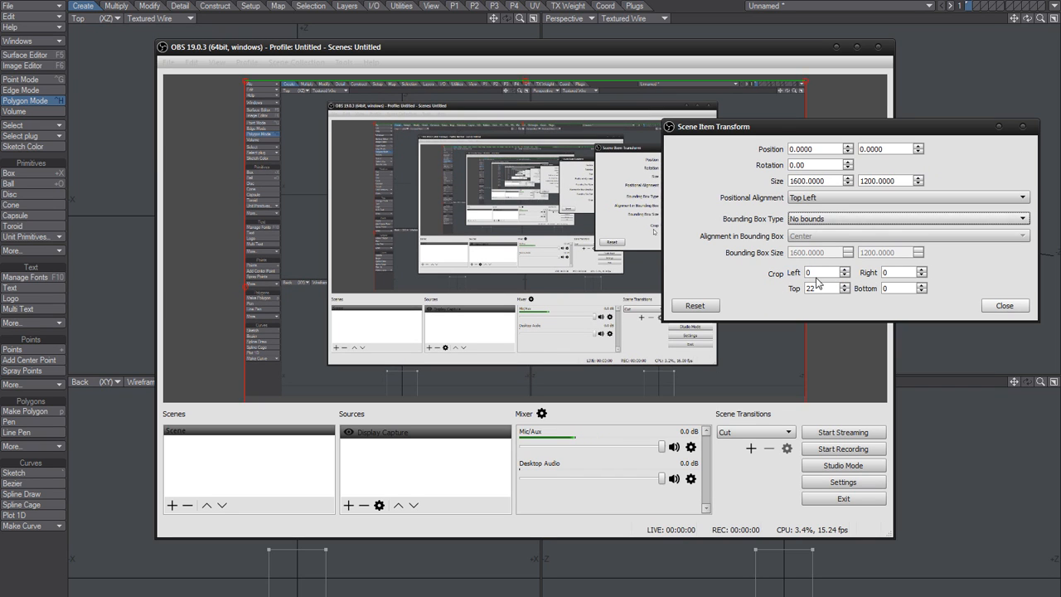
Step: Try the Maximum size only bounding box type on the Display Capture, restore No bounds and close the transform settings
left_click(815, 221)
left_click(823, 282)
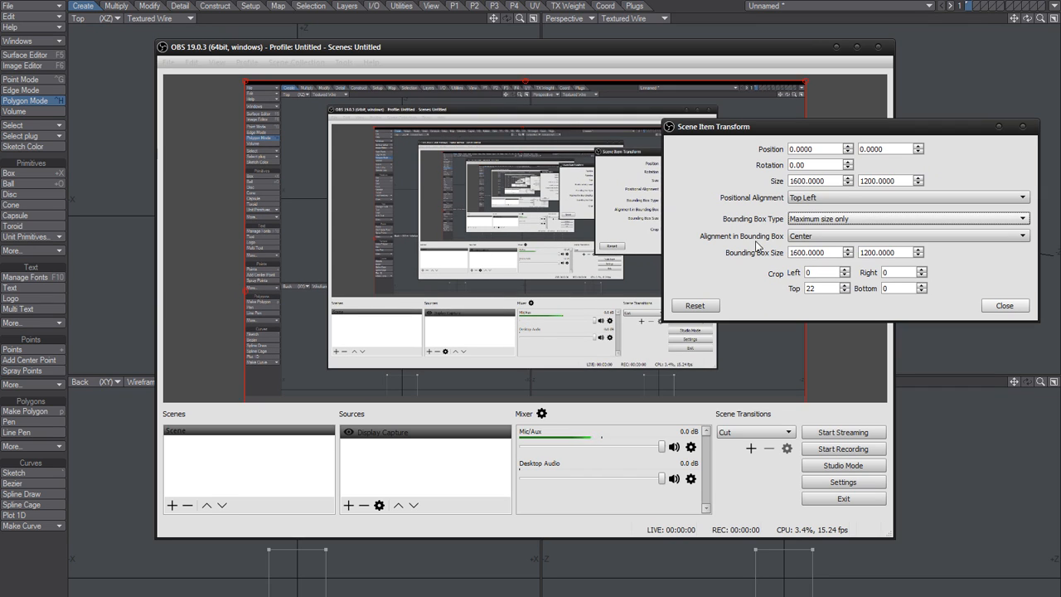
left_click(814, 219)
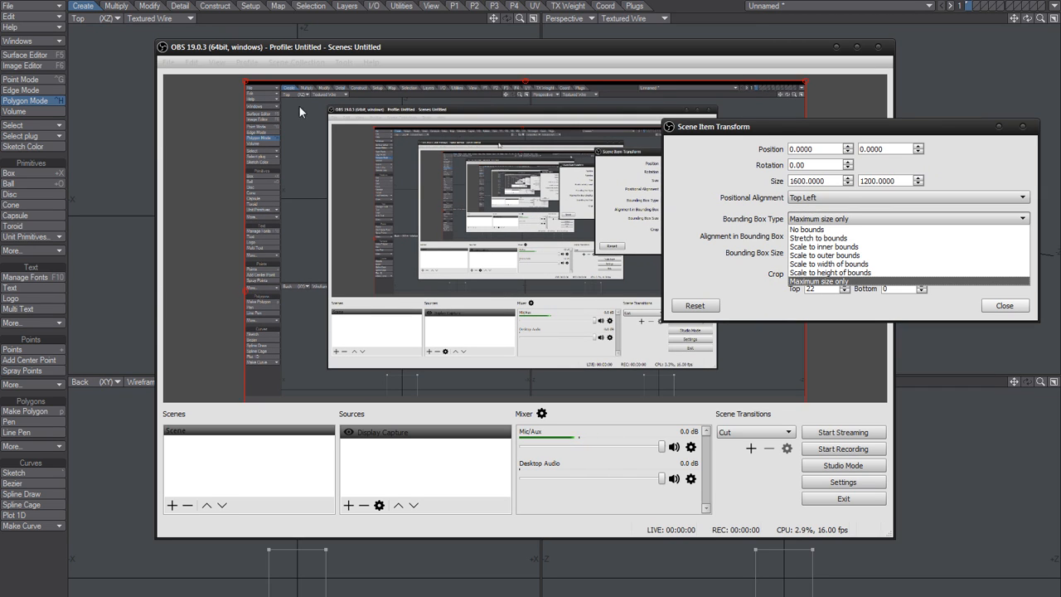
left_click(810, 229)
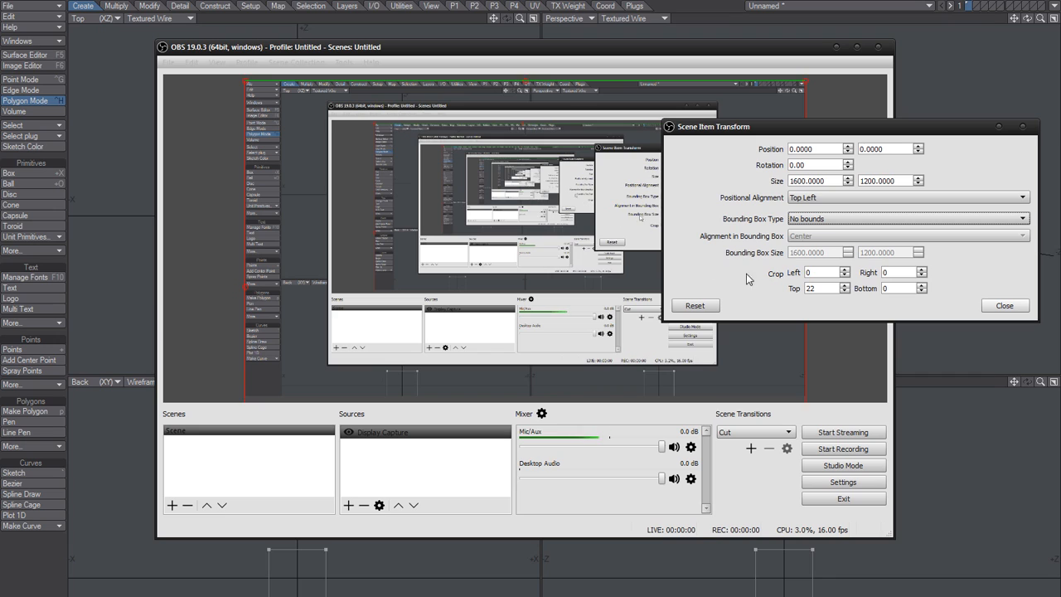
left_click(1002, 306)
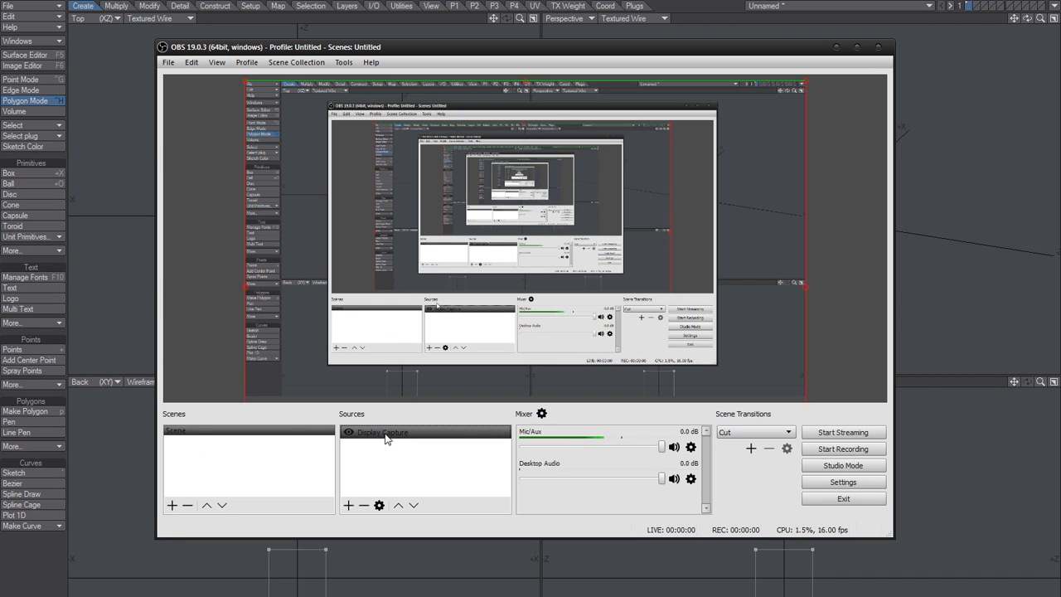
Step: Rename the existing scene to CropScene
right_click(179, 434)
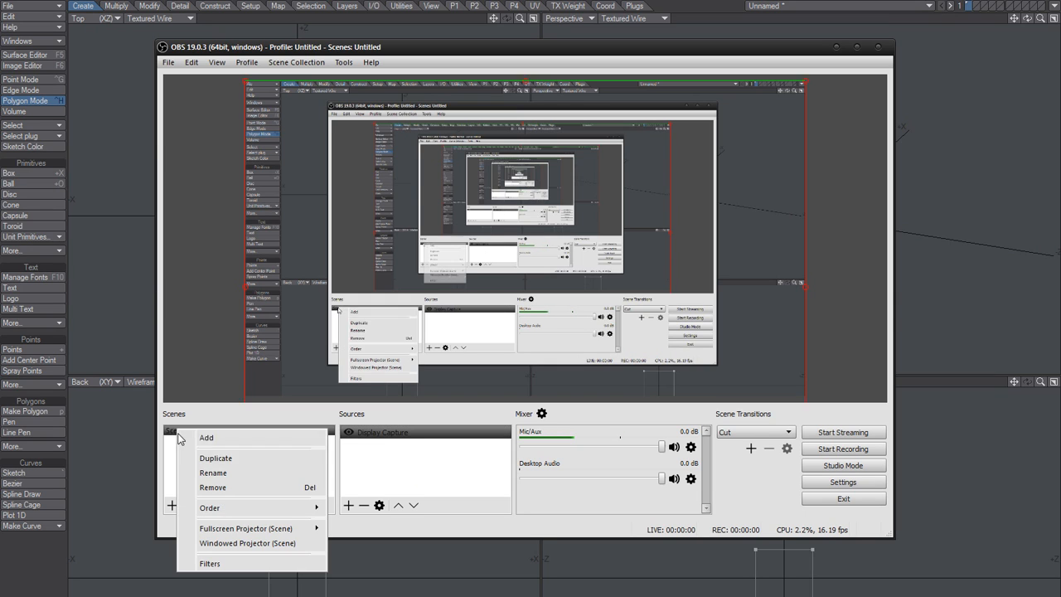
left_click(213, 472)
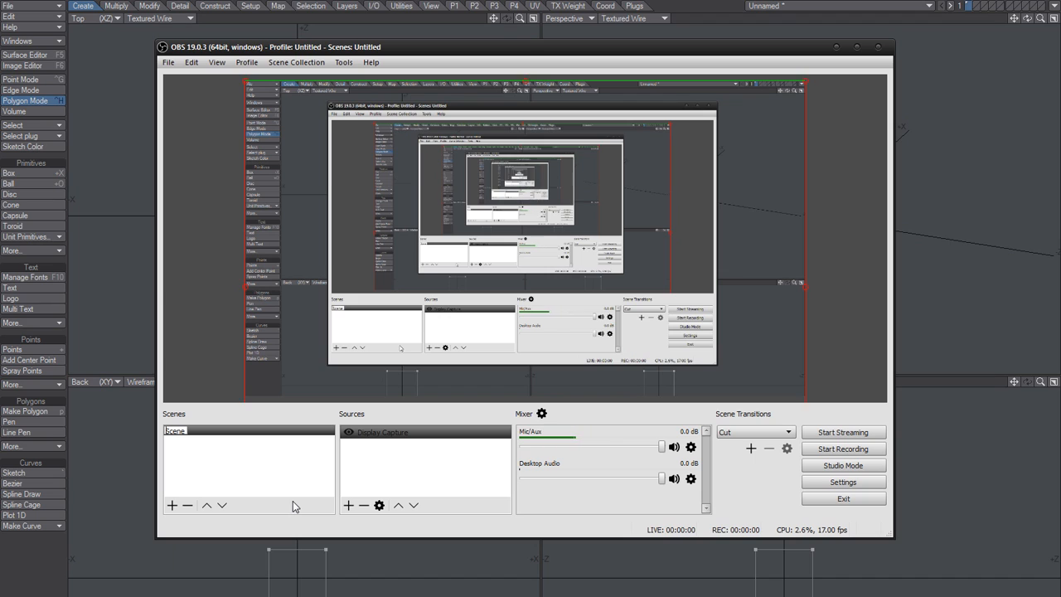
key("Home")
type("Crop")
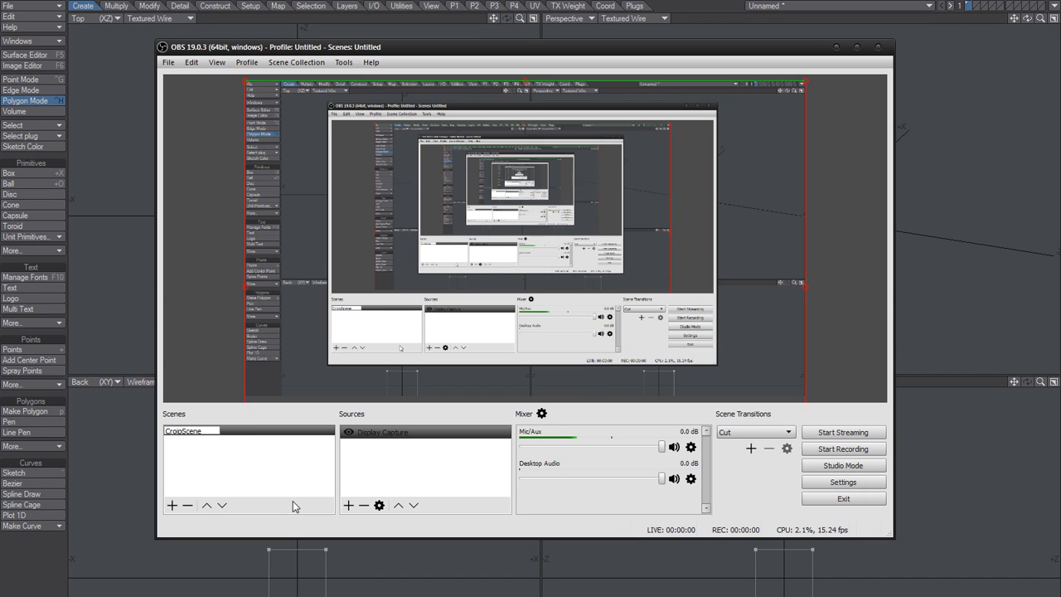
key("Return")
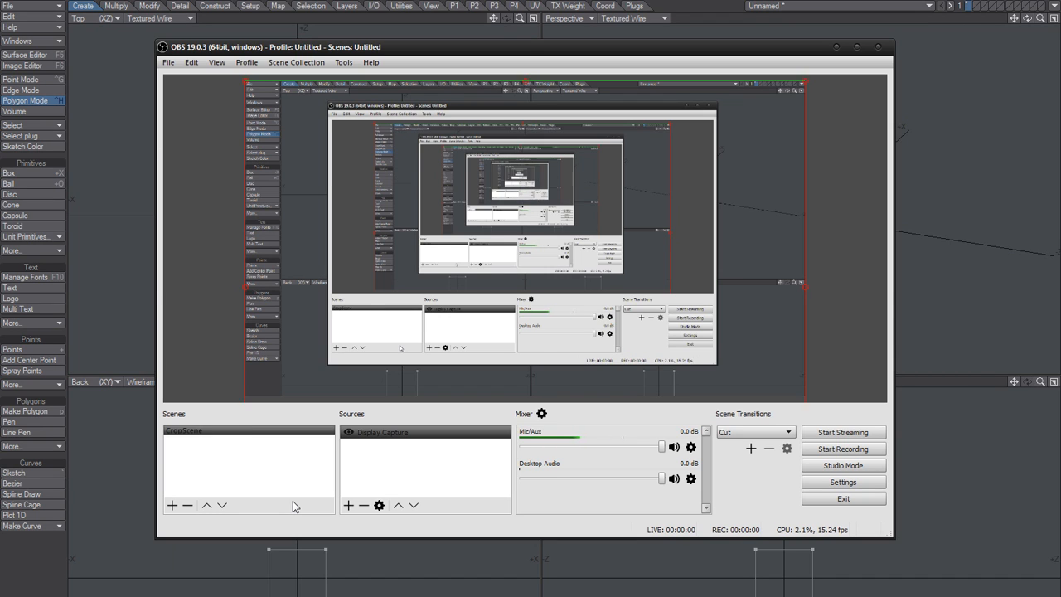
Step: Add a second scene named FullScene
left_click(171, 505)
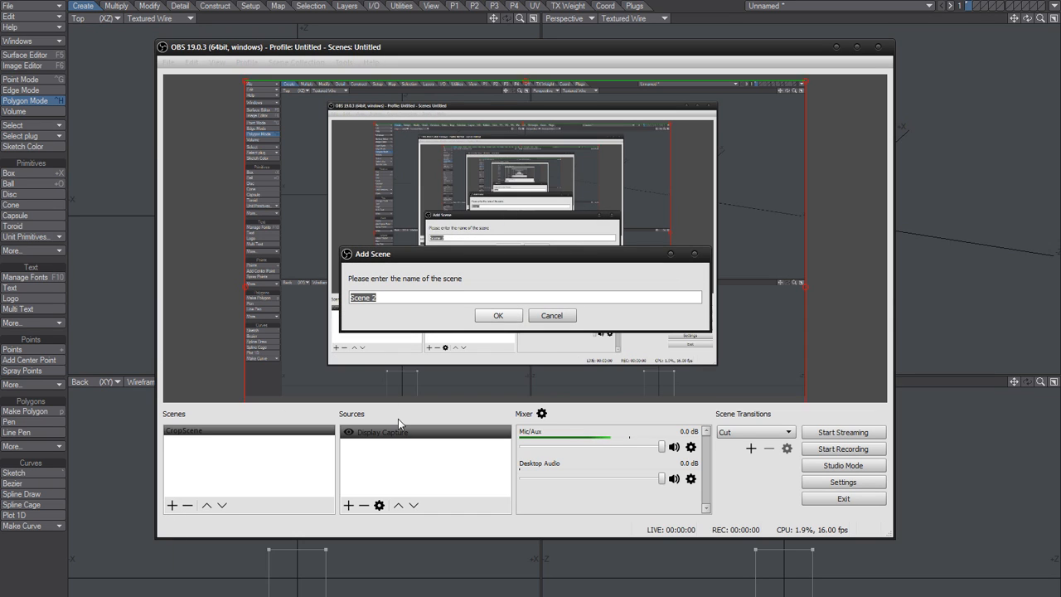
left_click(372, 300)
type("ull")
left_click(510, 310)
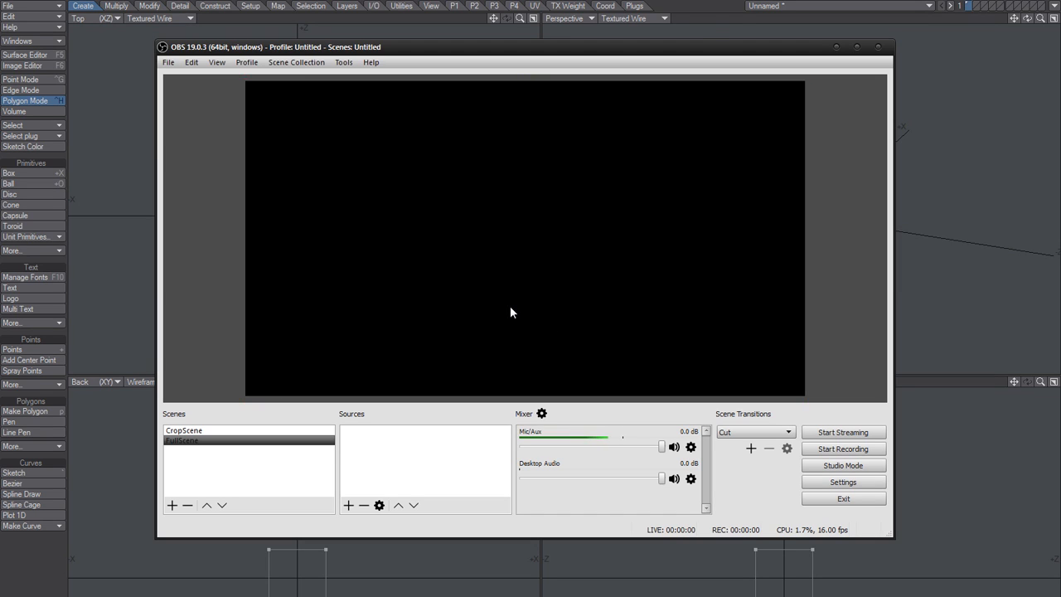
Step: Add a new Display Capture source of the 1600x1200 primary monitor to FullScene, keeping the default name and properties
left_click(348, 505)
left_click(403, 561)
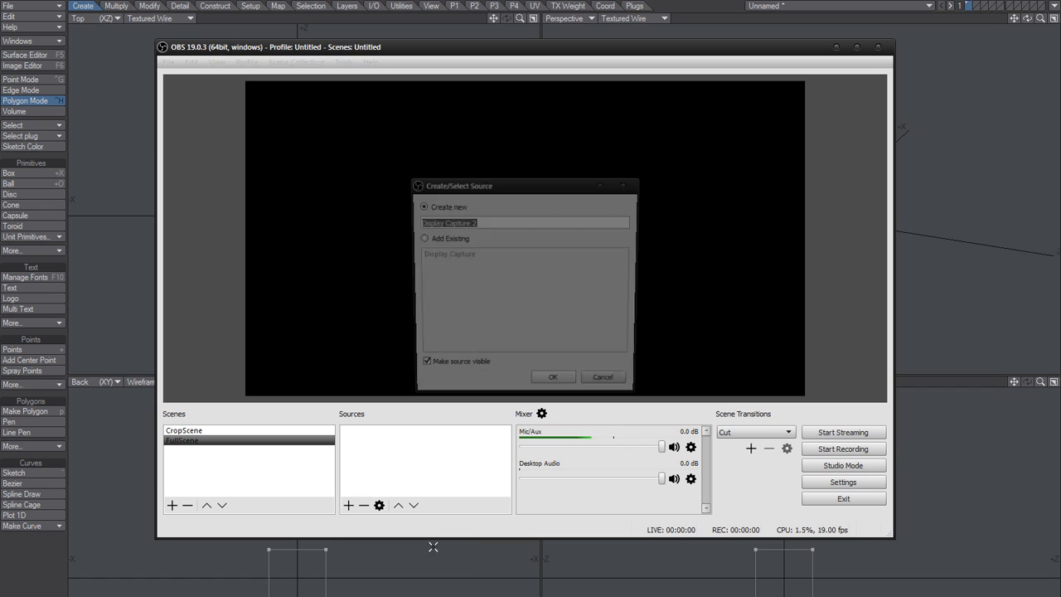
left_click(553, 384)
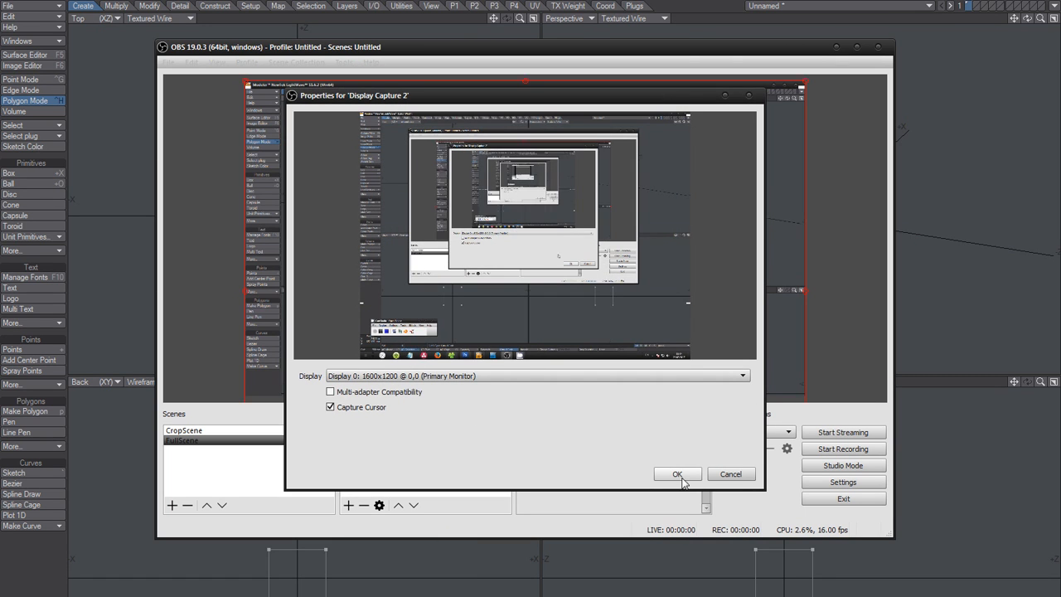
left_click(682, 478)
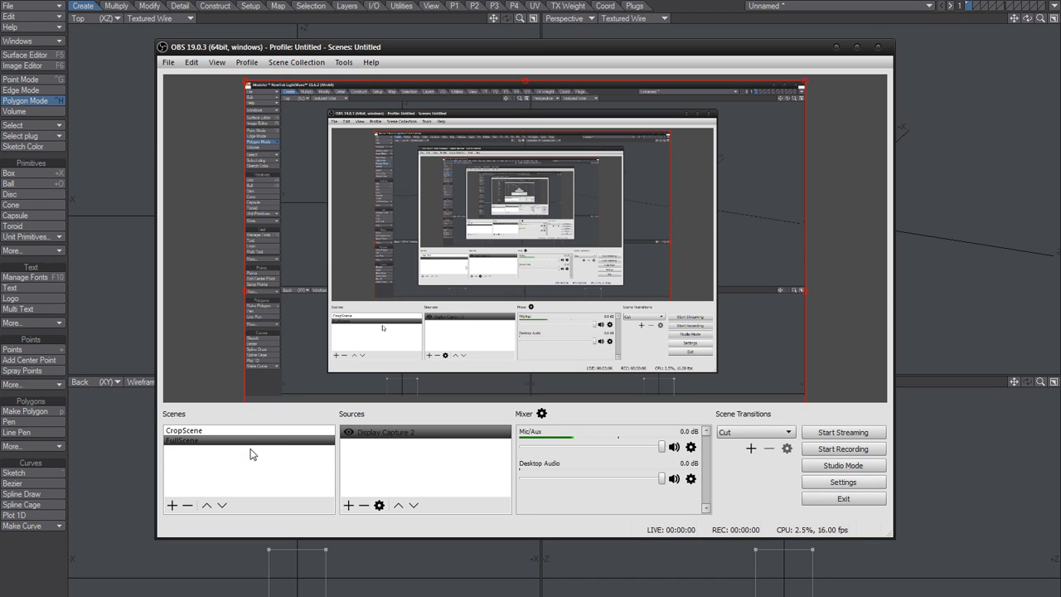
Step: Set both the base (canvas) and output (scaled) resolutions to 1600x1200 in the video settings and confirm
left_click(833, 485)
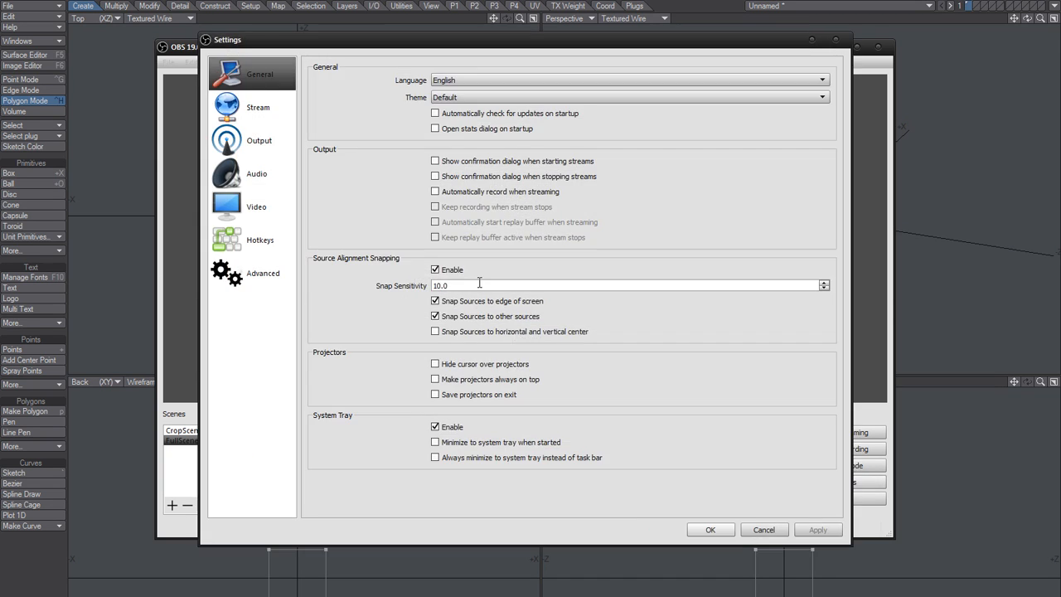
left_click(255, 208)
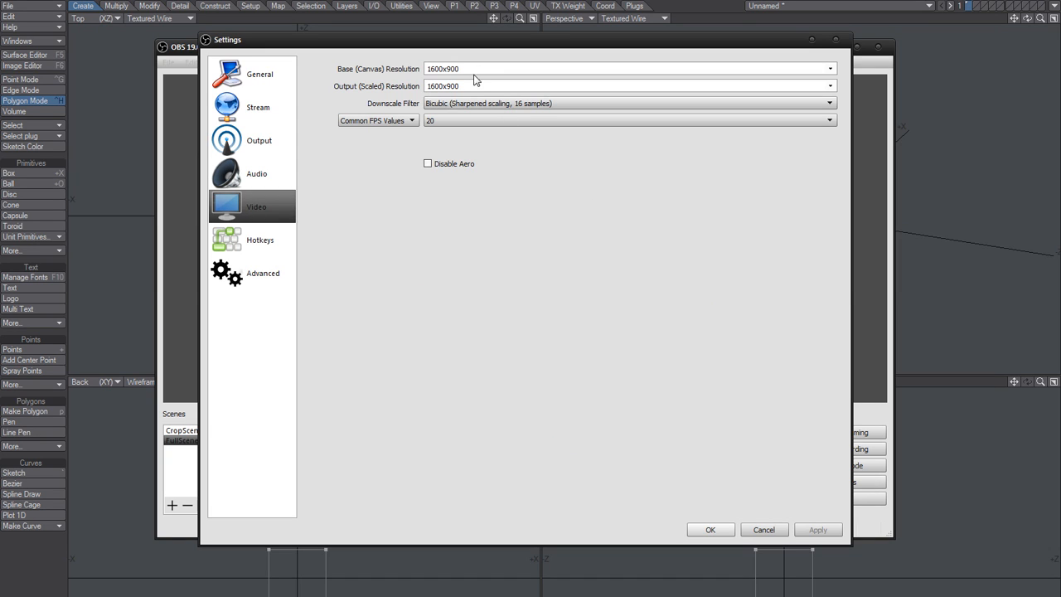
left_click_drag(463, 69, 370, 73)
key("Right")
type("1200")
key("Tab")
type("1600x1200")
key("Tab")
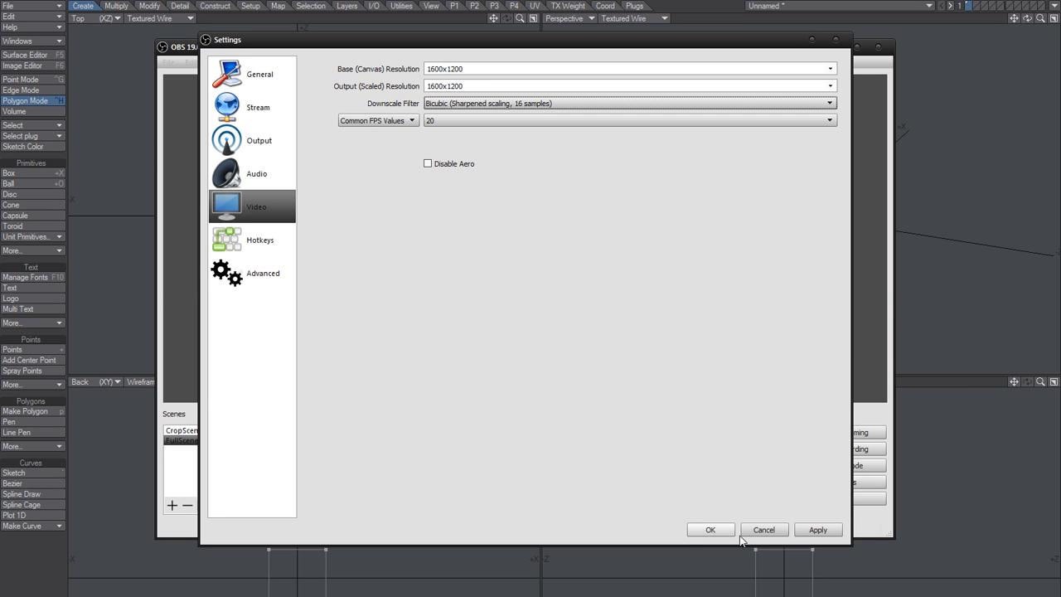
left_click(710, 530)
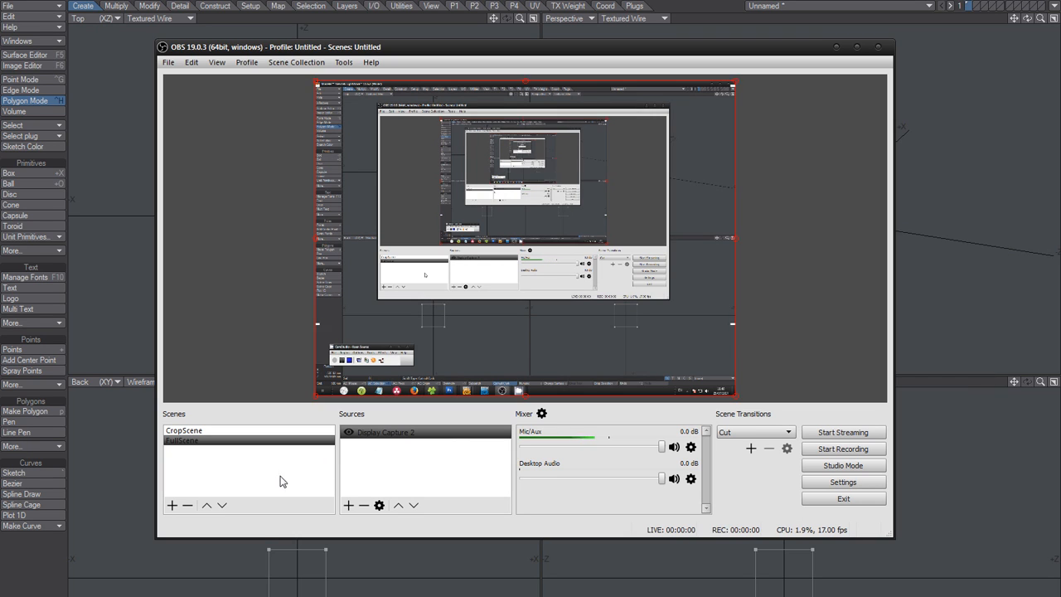
Step: Compare how CropScene and FullScene fill the 1600x1200 canvas by switching between them, ending on CropScene
left_click(214, 431)
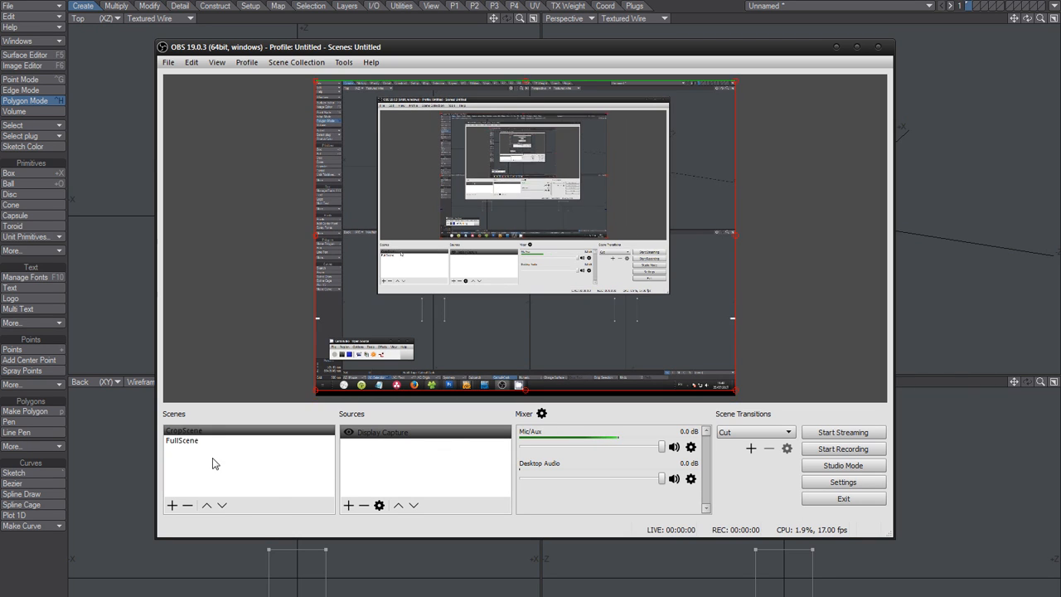
left_click(205, 440)
left_click(209, 429)
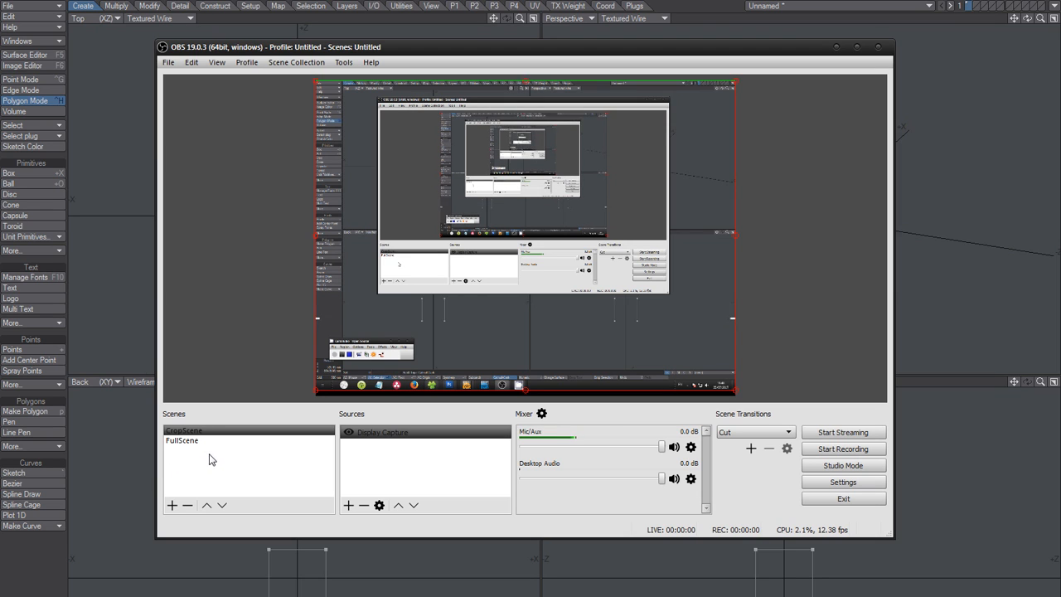
left_click(207, 440)
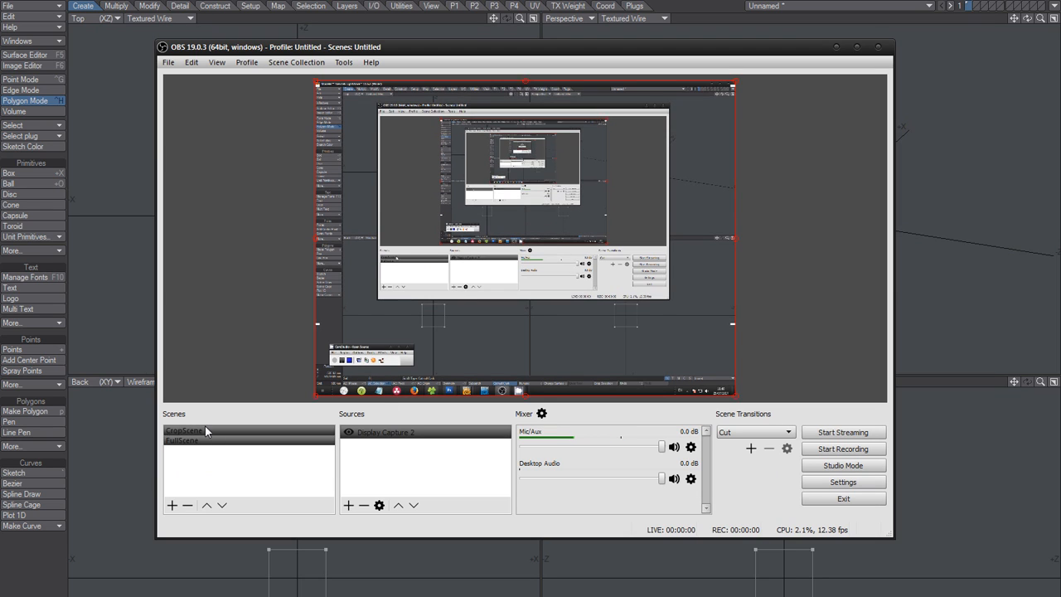
left_click(205, 426)
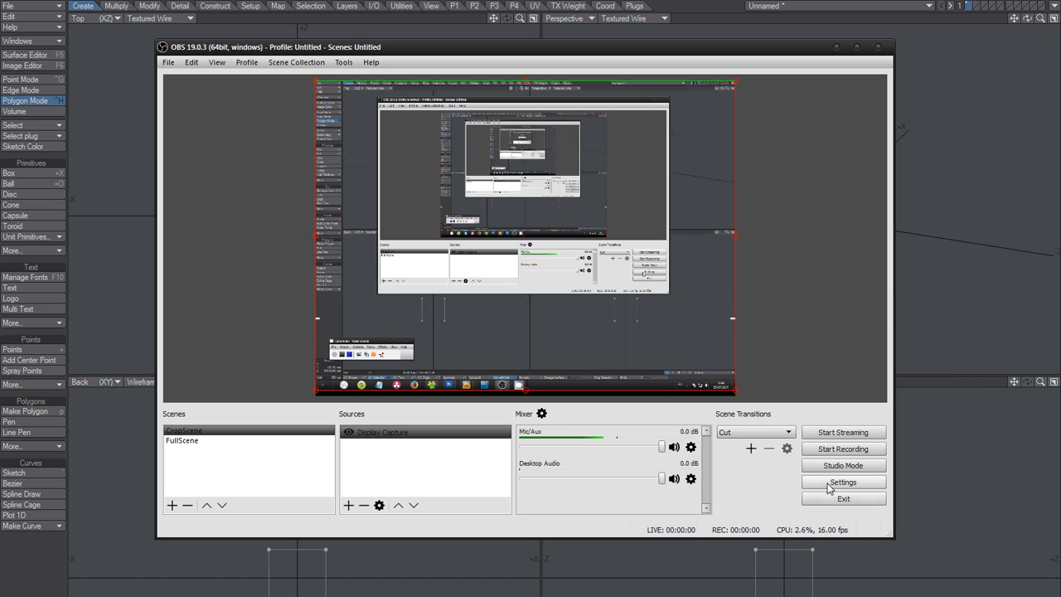
Step: Set the base (canvas) resolution back to 1600x900 in the video settings and confirm
left_click(830, 487)
left_click(261, 205)
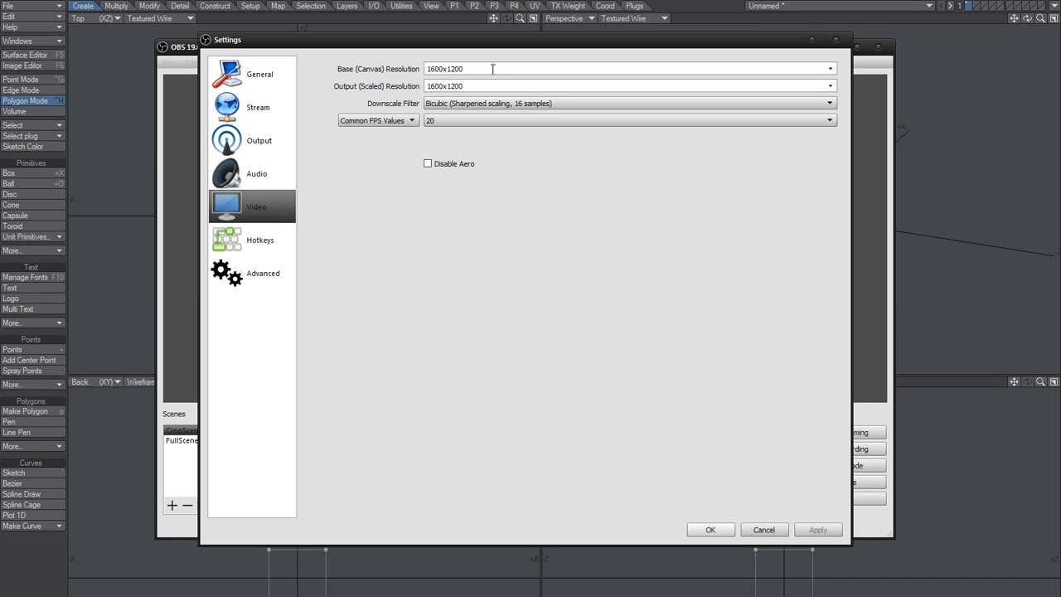
left_click_drag(449, 68, 624, 64)
type("900")
key("Tab")
left_click(706, 528)
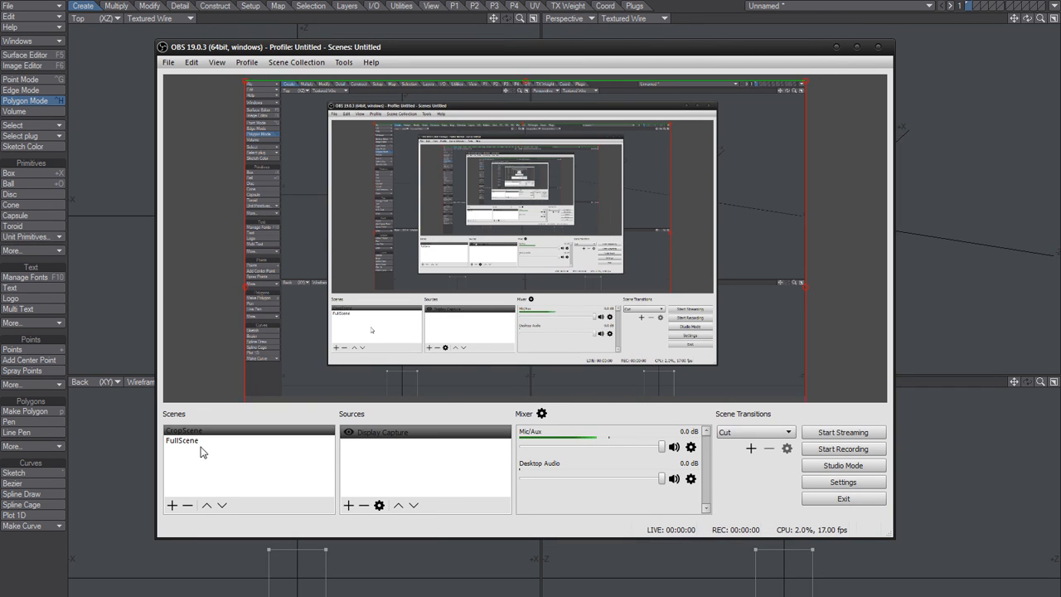
Step: With FullScene selected, check the base and output resolutions in the video settings, then close them and return to CropScene
left_click(197, 441)
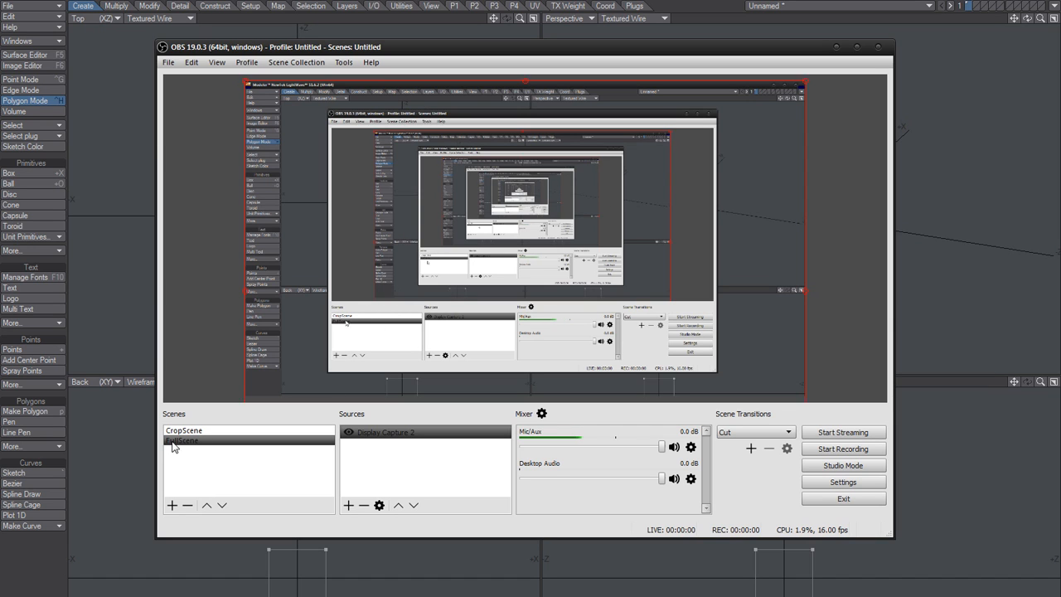
left_click(817, 483)
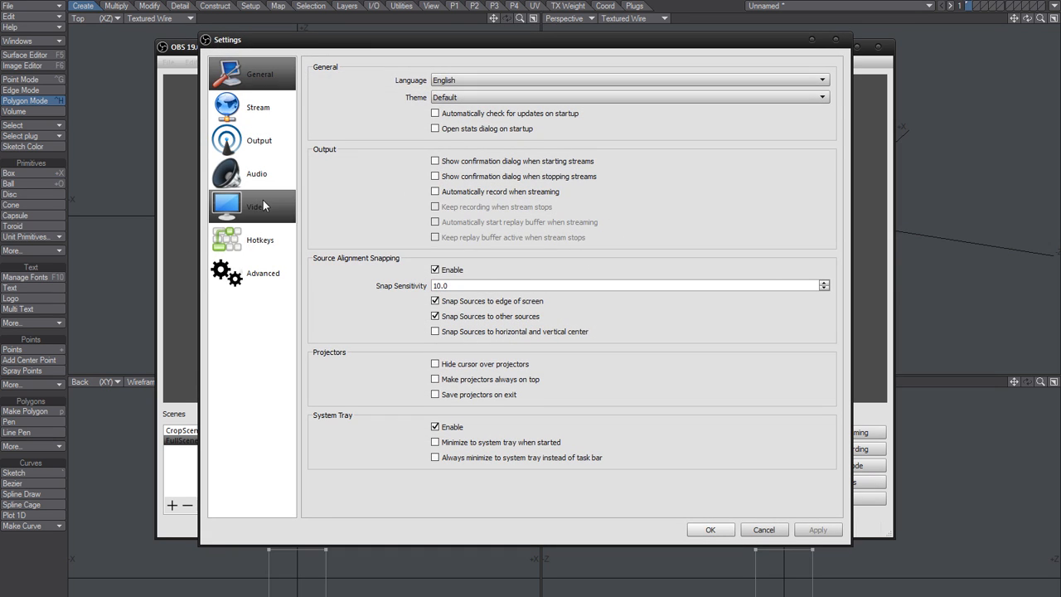
left_click(263, 205)
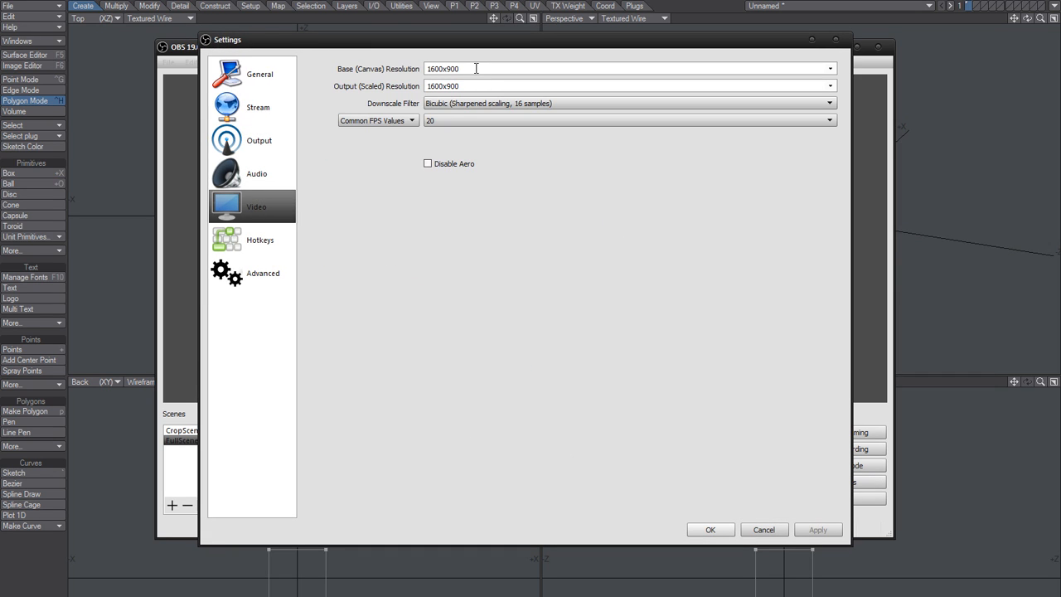
left_click(722, 529)
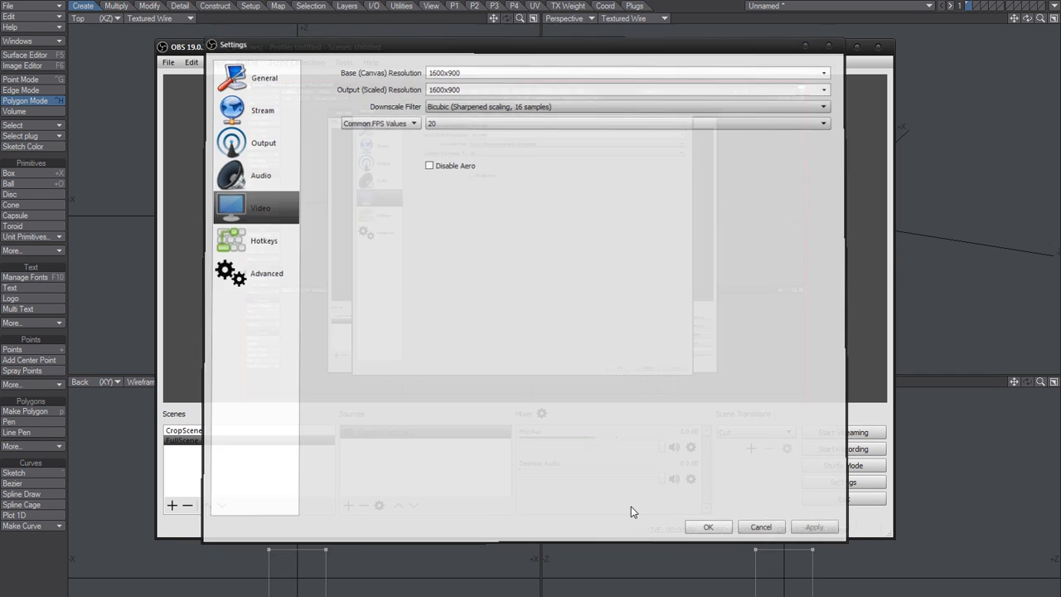
left_click(224, 432)
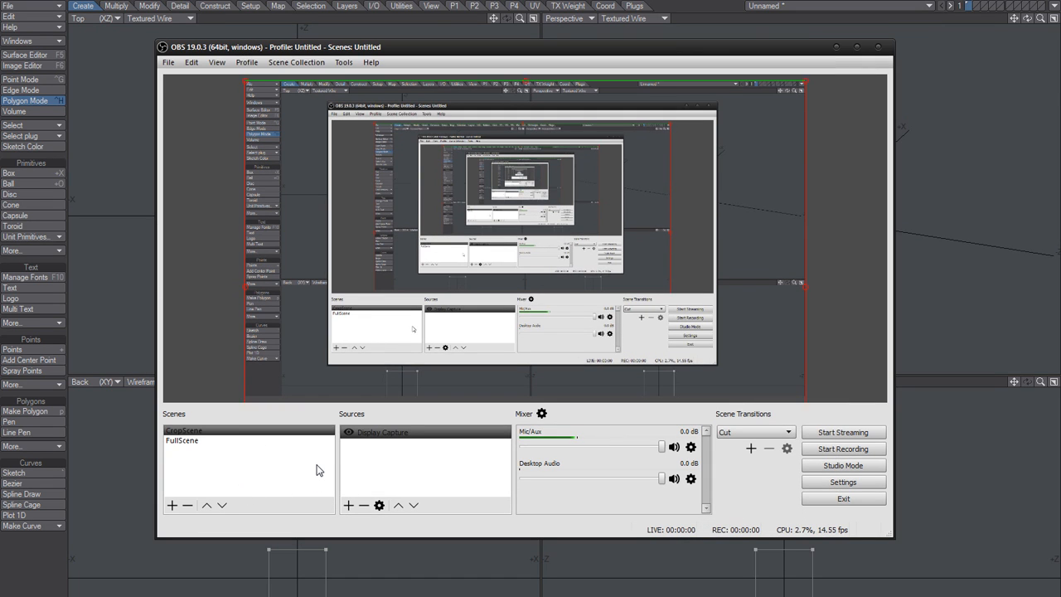
Step: Switch between the two scenes once more, then remove FullScene and confirm the removal
left_click(199, 441)
left_click(186, 441)
left_click(190, 430)
left_click(184, 440)
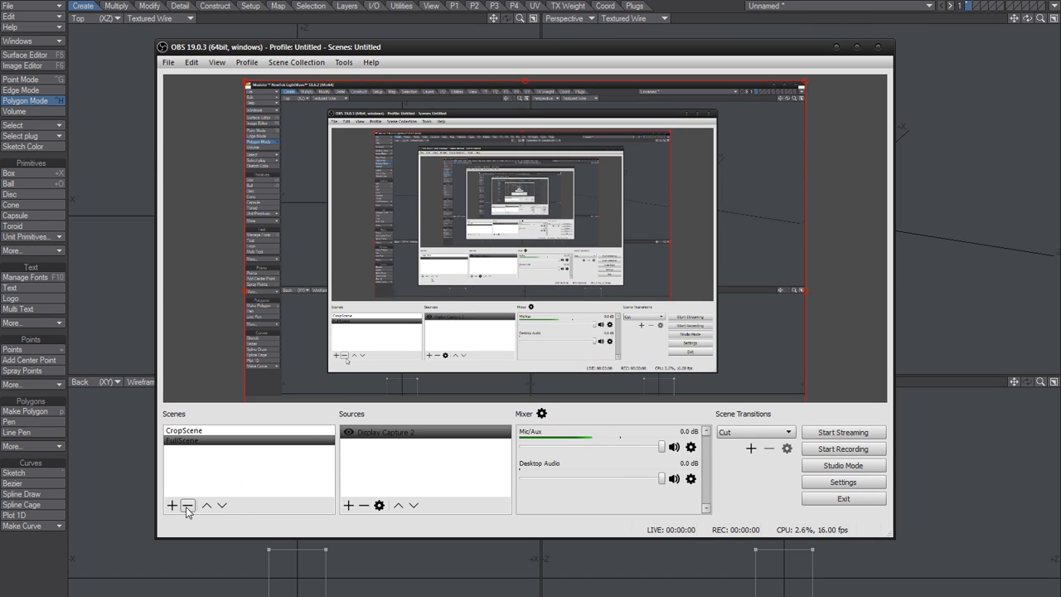
left_click(187, 504)
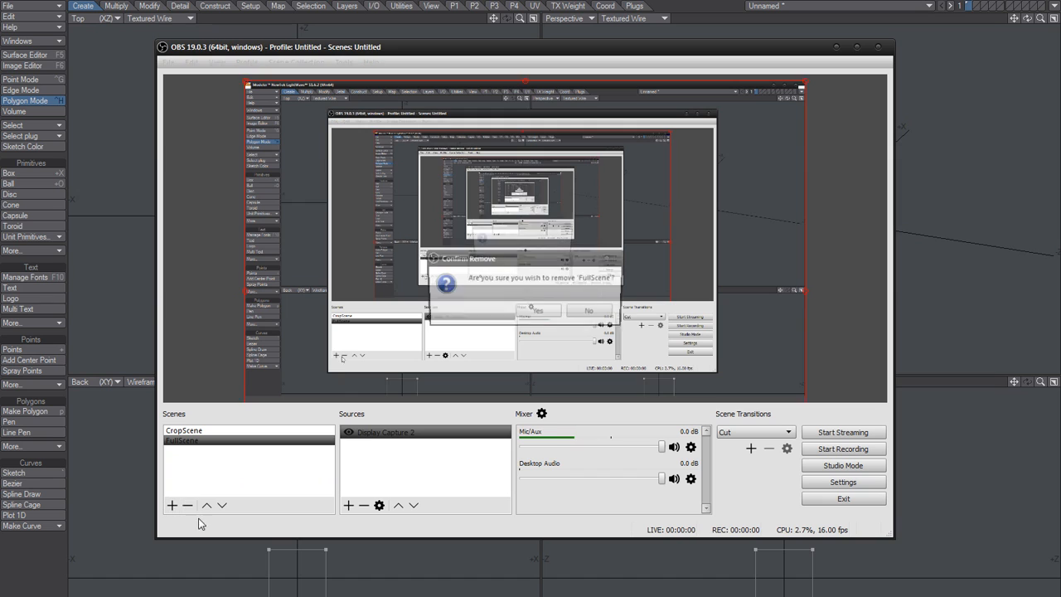
left_click(535, 313)
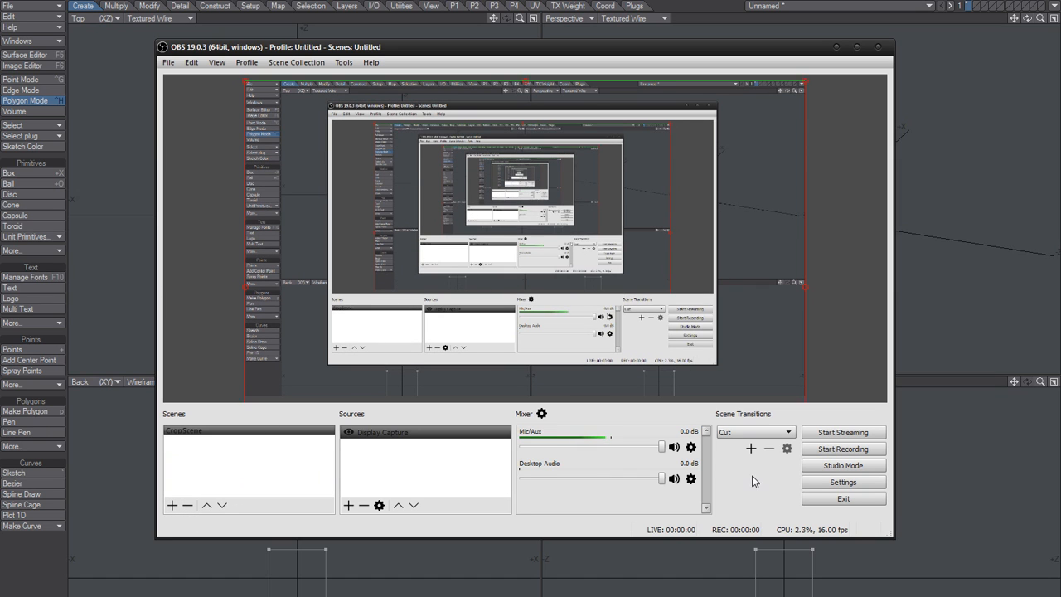
Step: Review the general settings, toggling the automatic update check on startup, and look at the stream settings
left_click(843, 481)
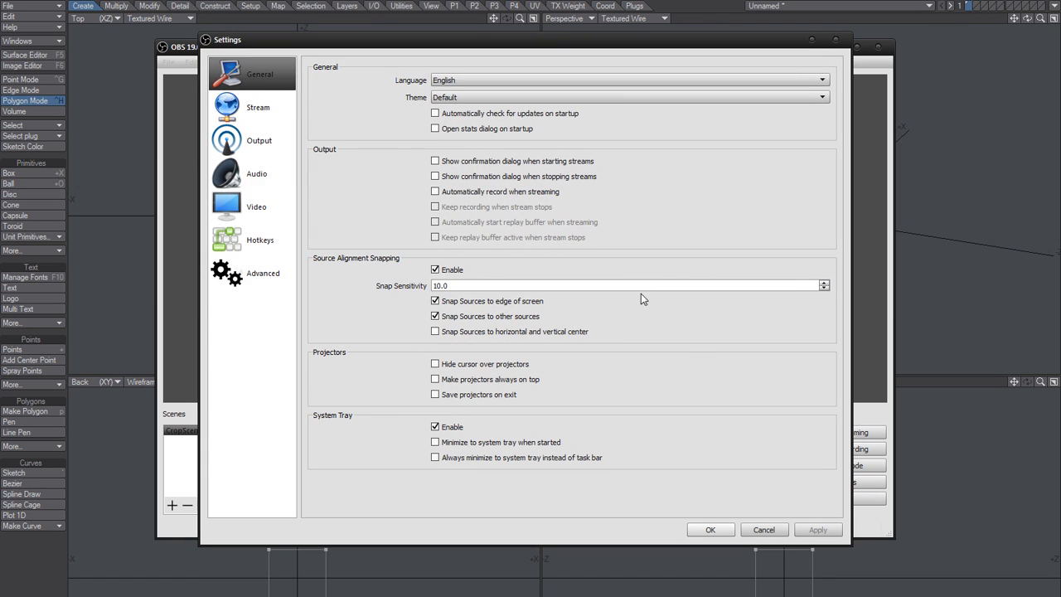
left_click(485, 117)
left_click(566, 114)
left_click(274, 101)
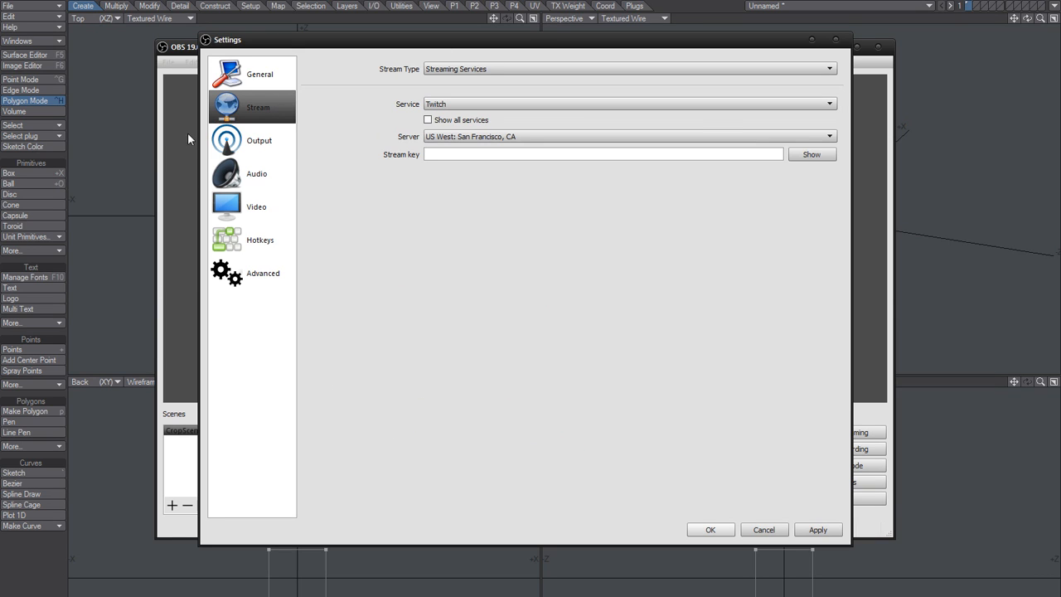
Step: In the output settings, check the recording path, then set the recording quality to Same as stream and the recording format to flv
left_click(265, 151)
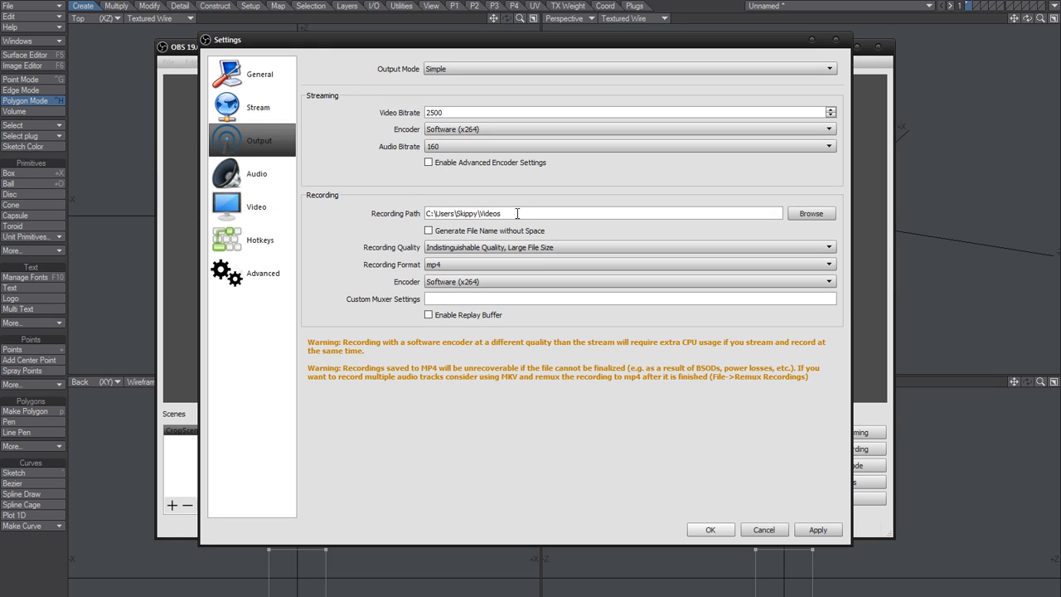
left_click_drag(516, 213, 272, 230)
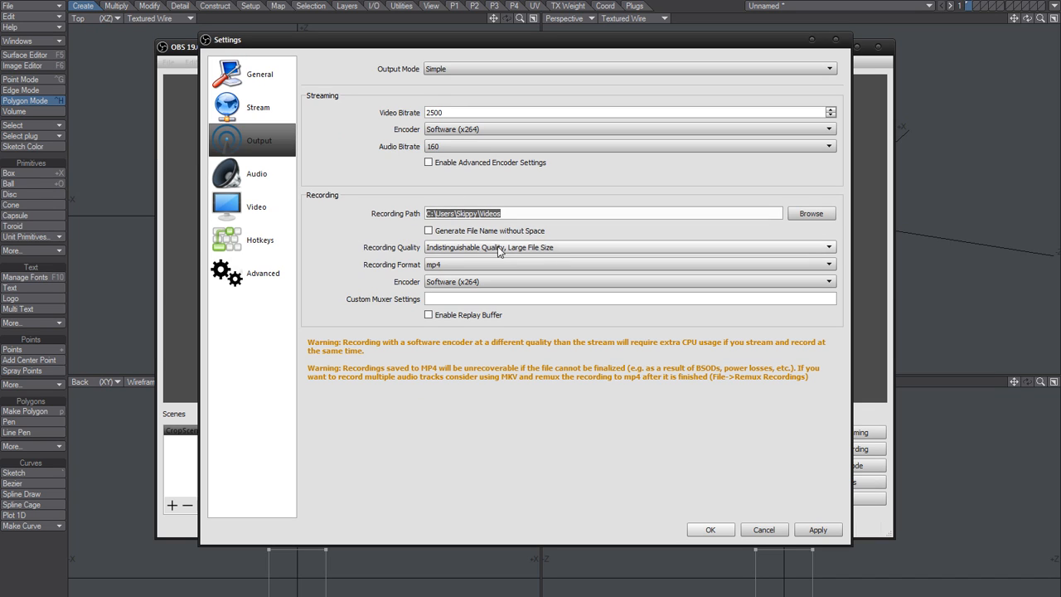
left_click(431, 248)
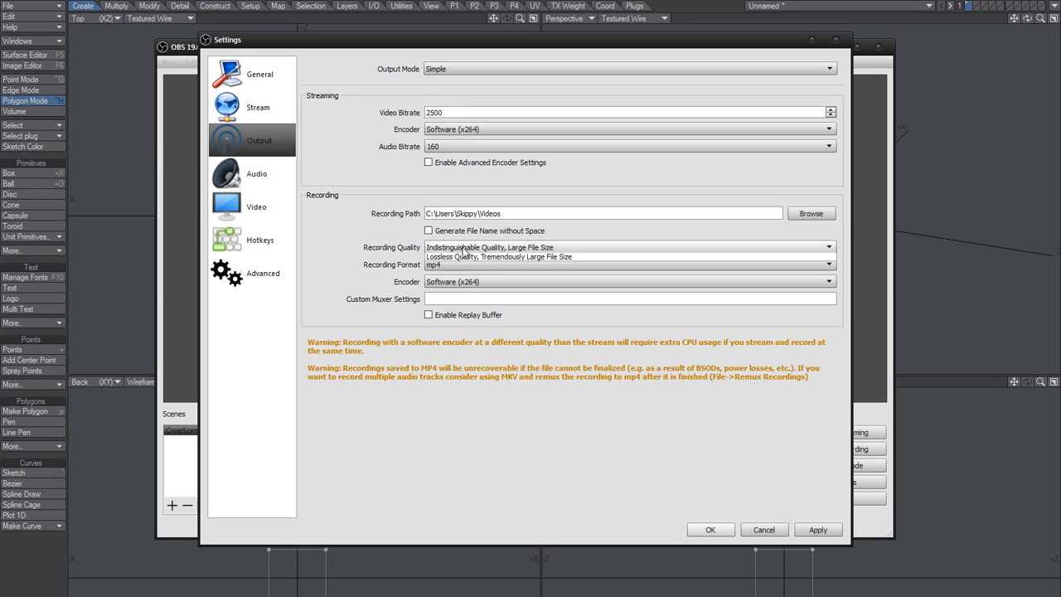
left_click(462, 248)
left_click(460, 249)
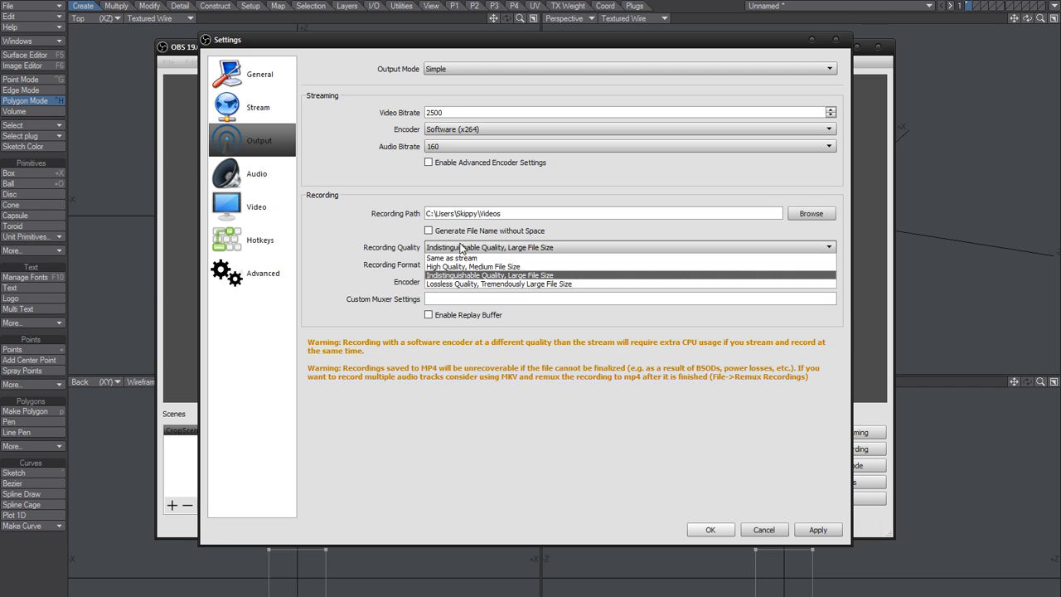
left_click(453, 256)
left_click(454, 265)
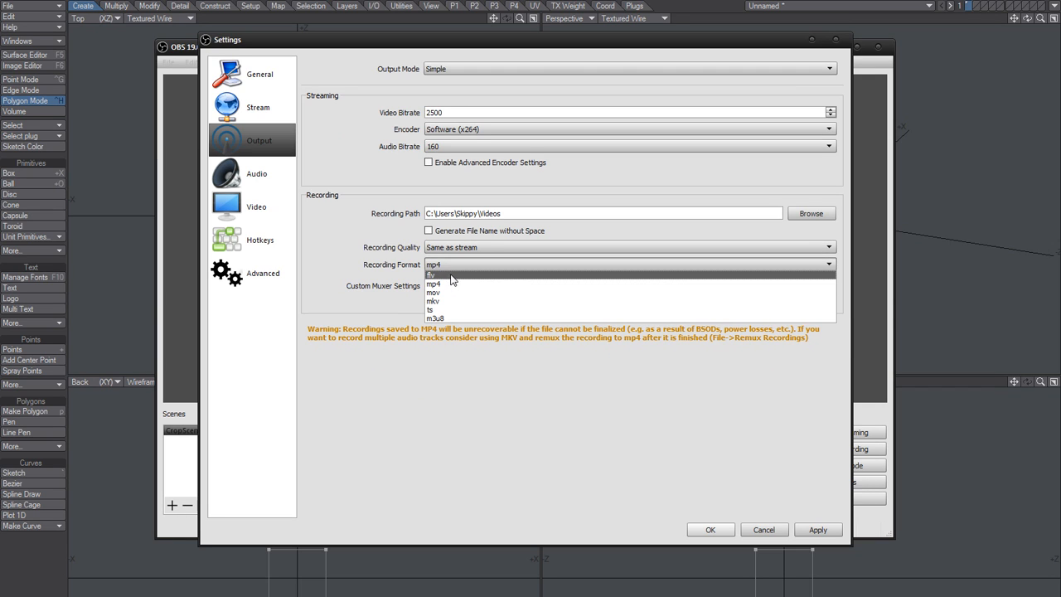
left_click(453, 275)
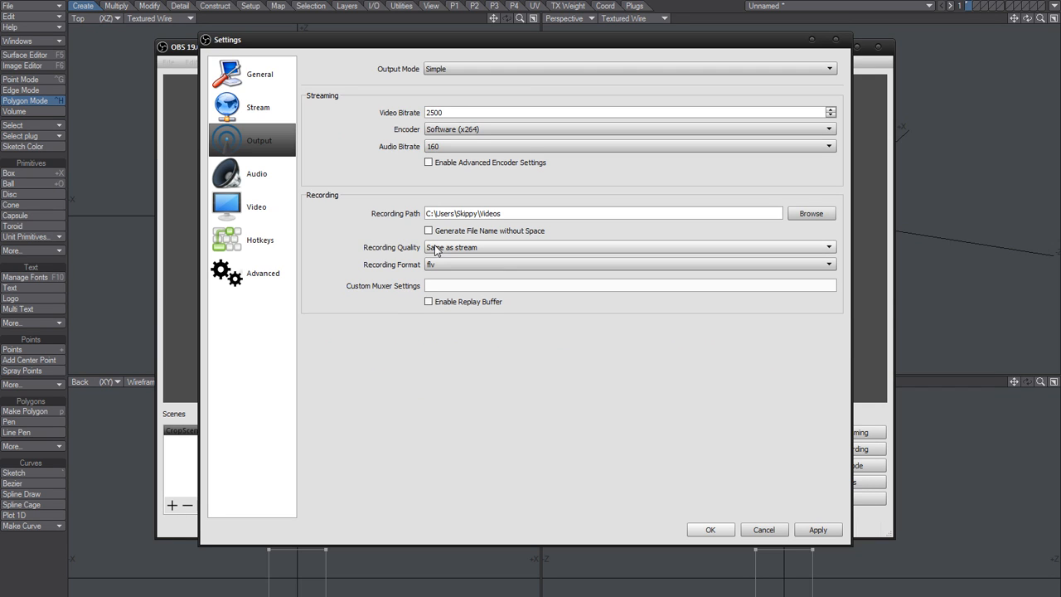
Step: Set the recording quality to Indistinguishable Quality, Large File Size and the recording format to mp4
double_click(436, 112)
left_click(457, 248)
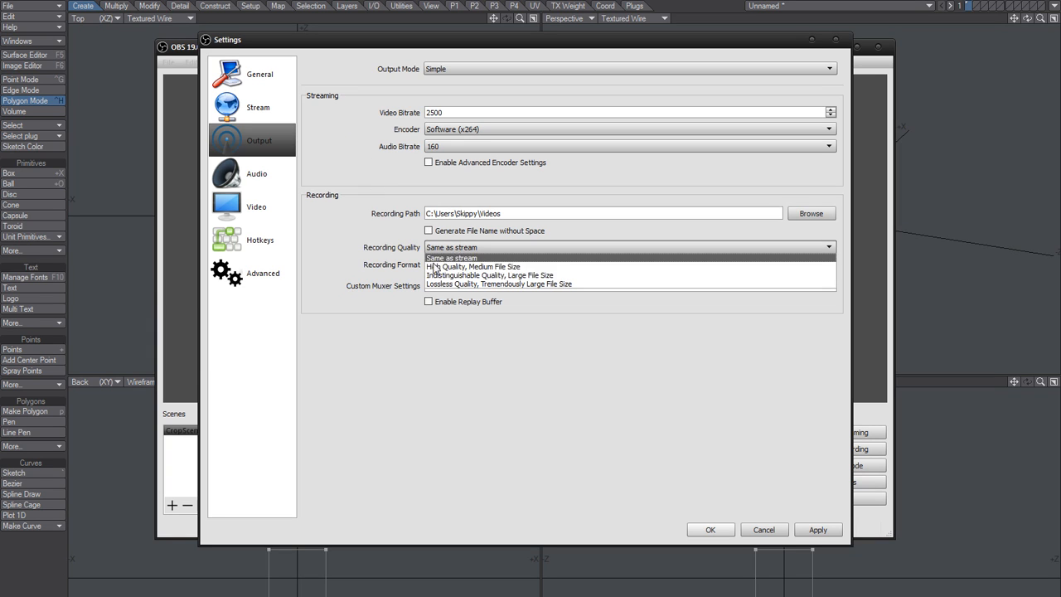
left_click(461, 274)
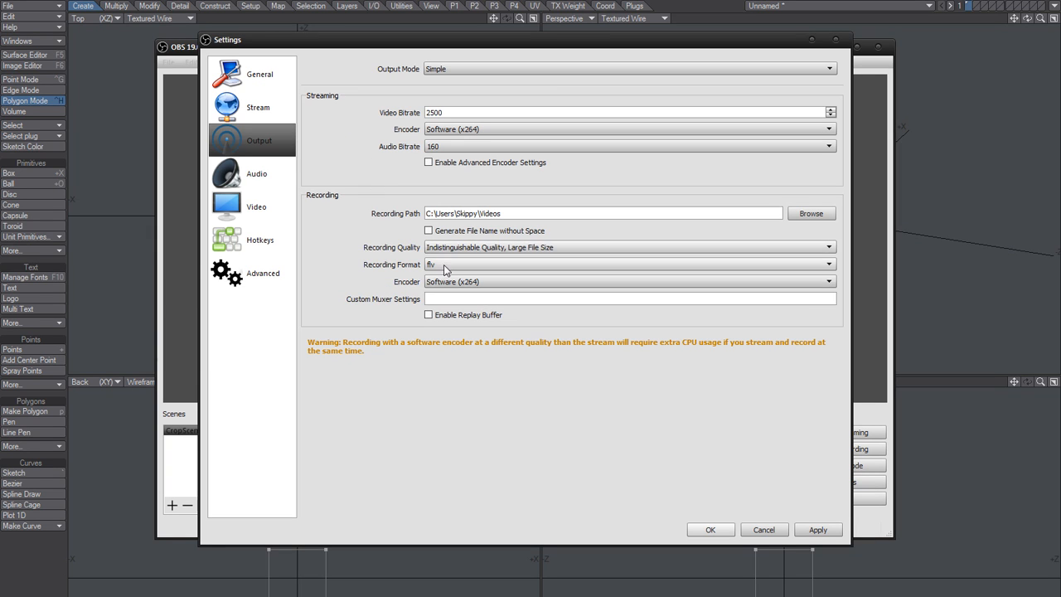
left_click(446, 265)
left_click(433, 284)
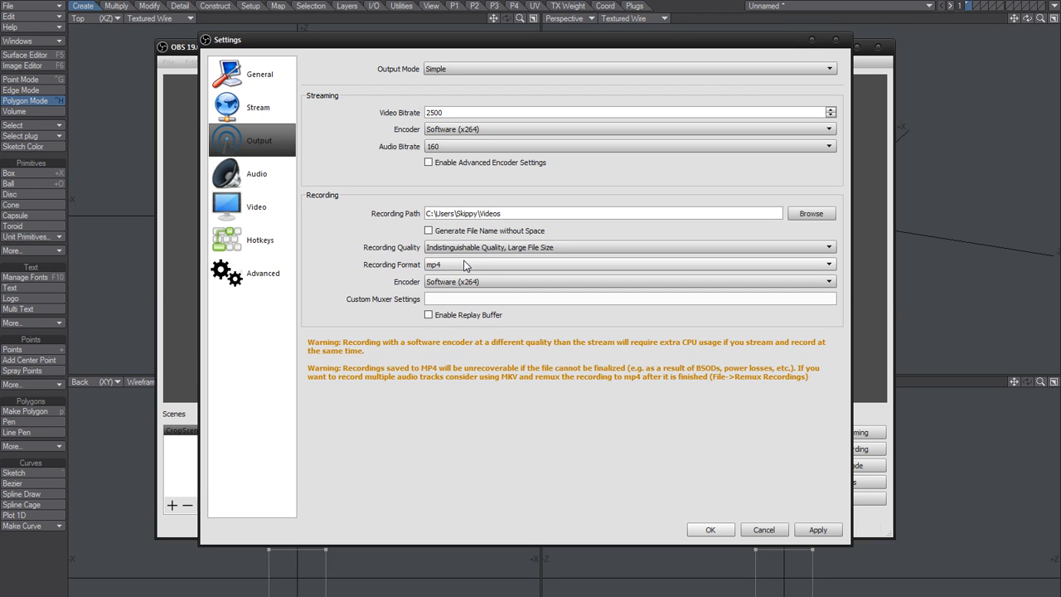
Step: Review the audio settings and the choices for the desktop audio device, keeping Default
left_click(257, 176)
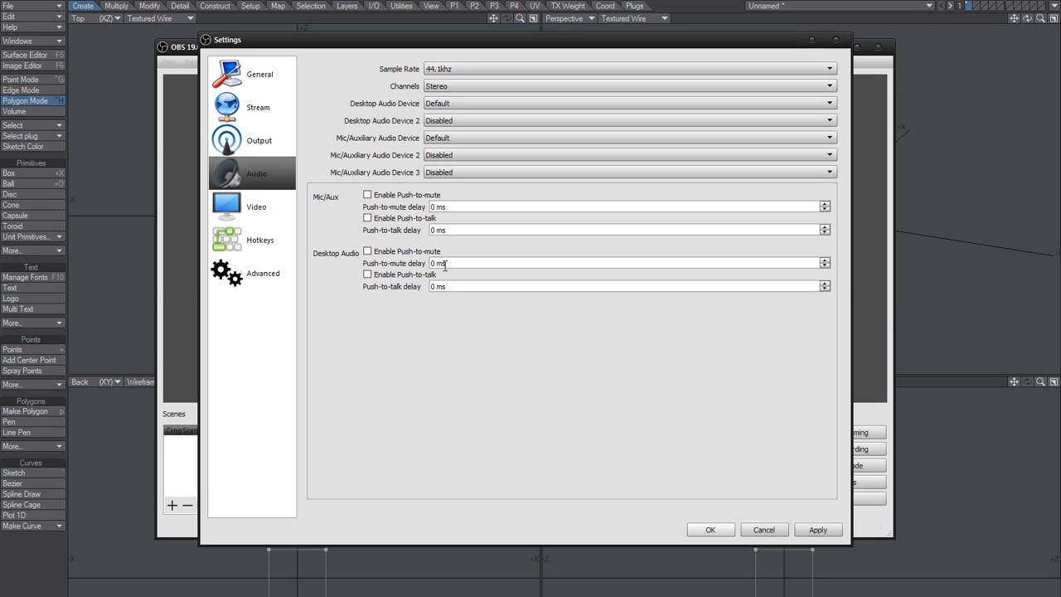
left_click(460, 103)
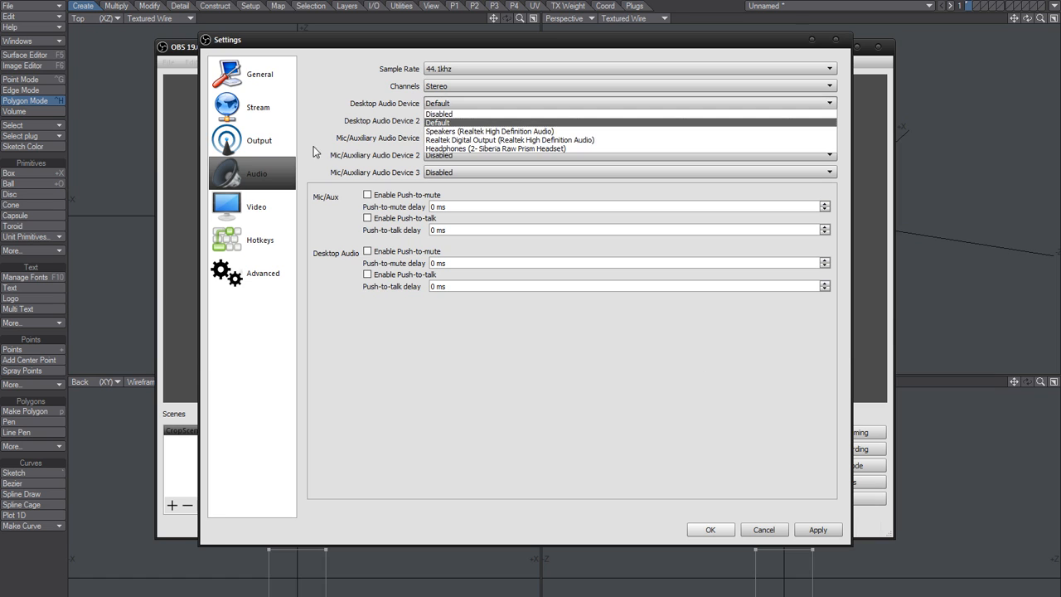
left_click(578, 121)
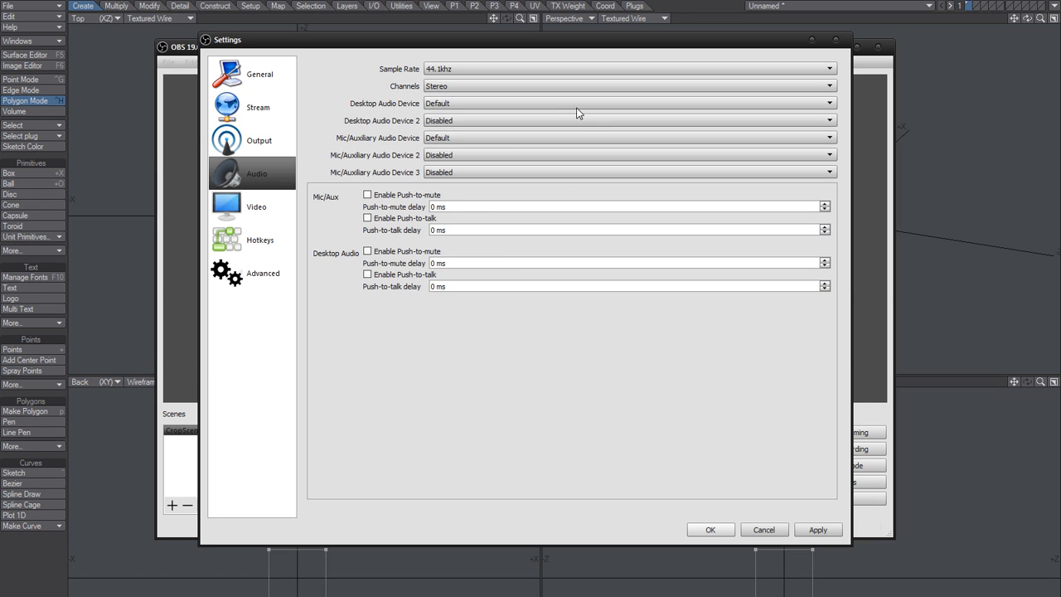
Step: Check the recording hotkeys and the recording filename formatting in the advanced settings, then accept the settings
left_click(259, 239)
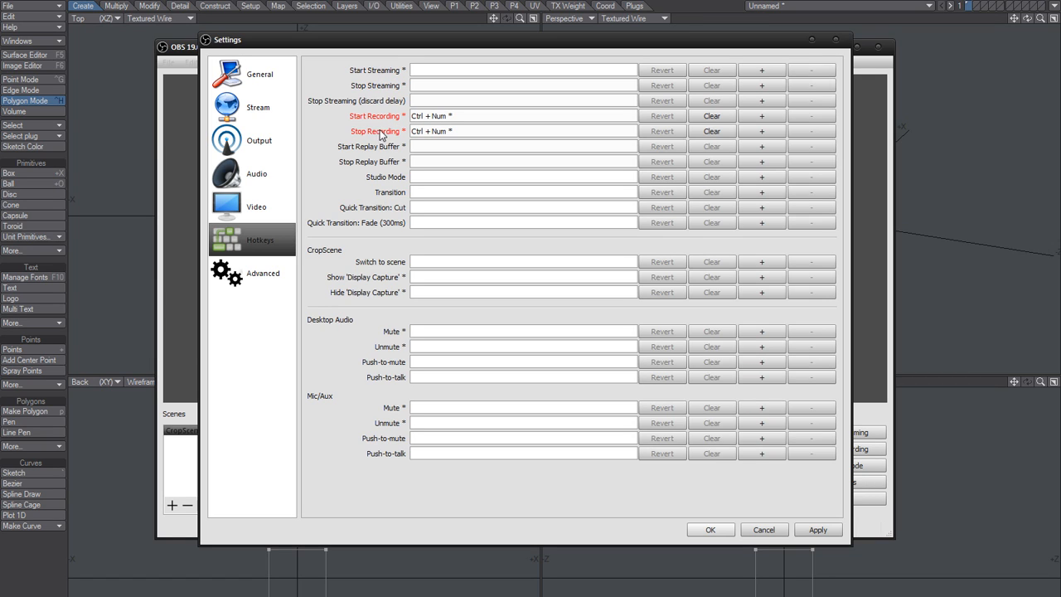
left_click(255, 275)
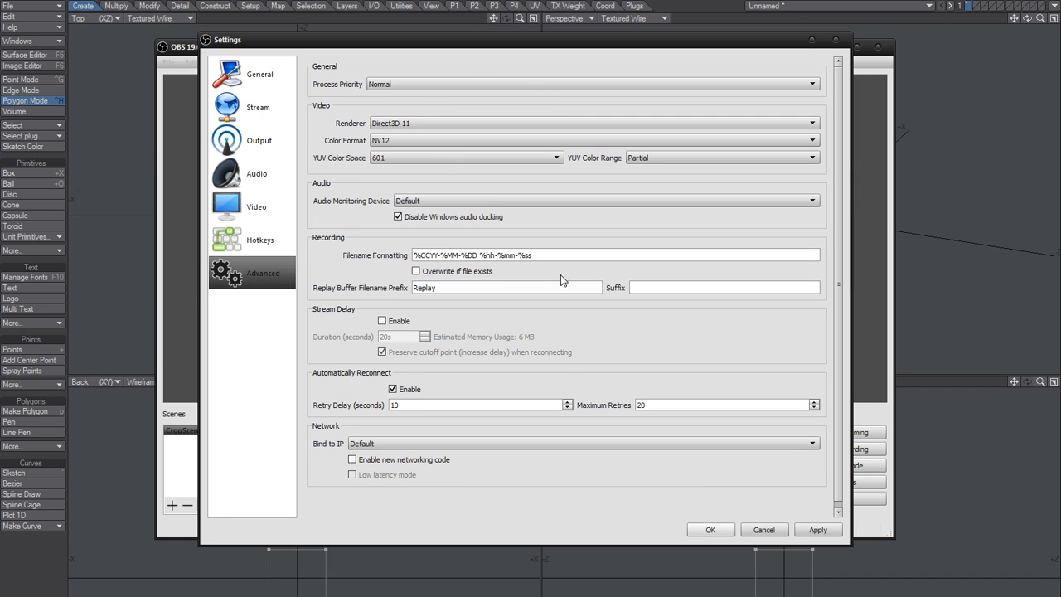
triple_click(514, 255)
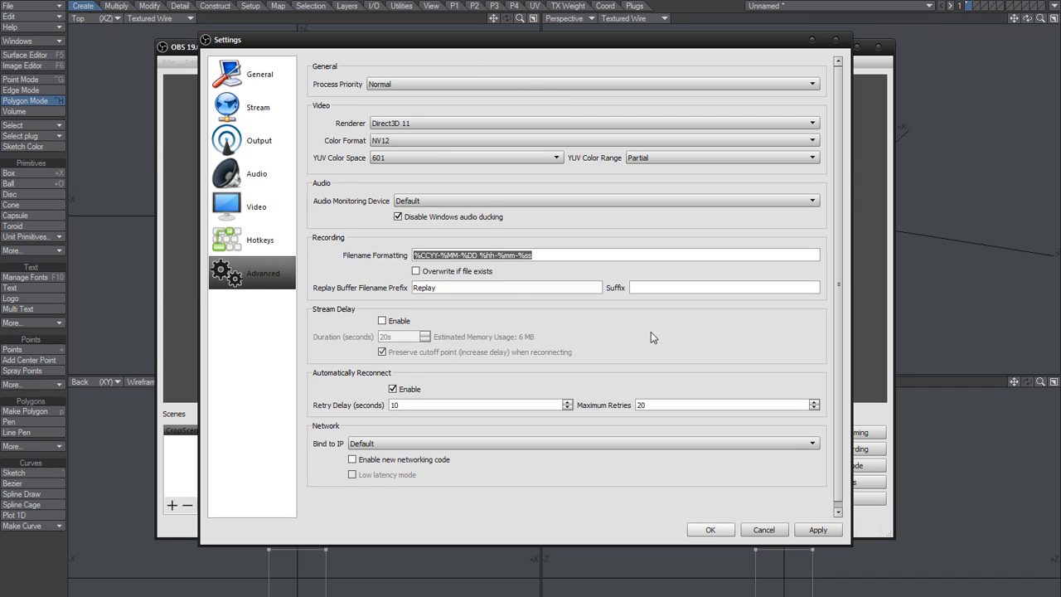
left_click(321, 266)
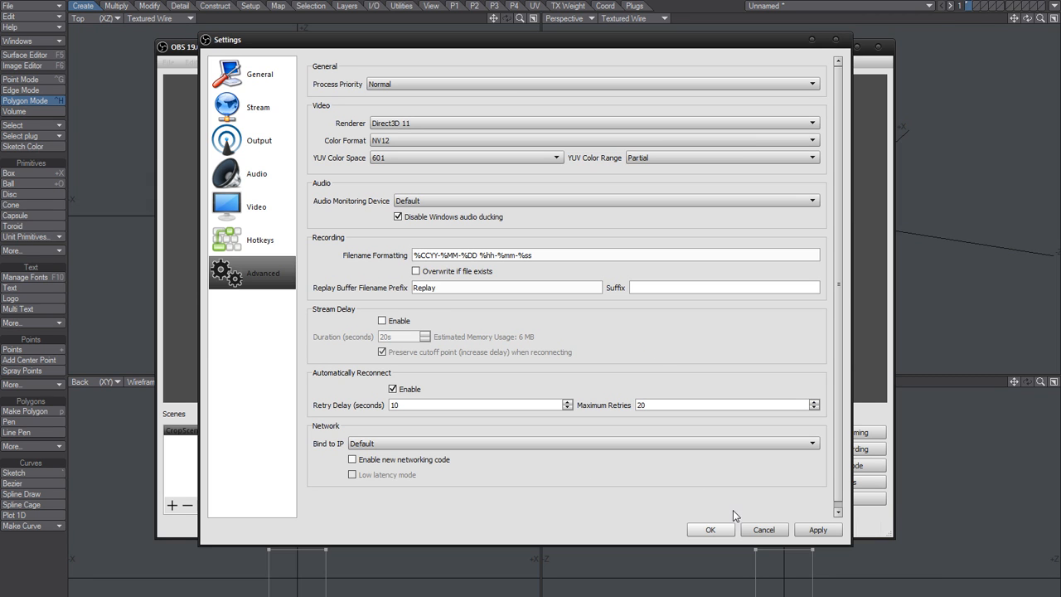
left_click(710, 530)
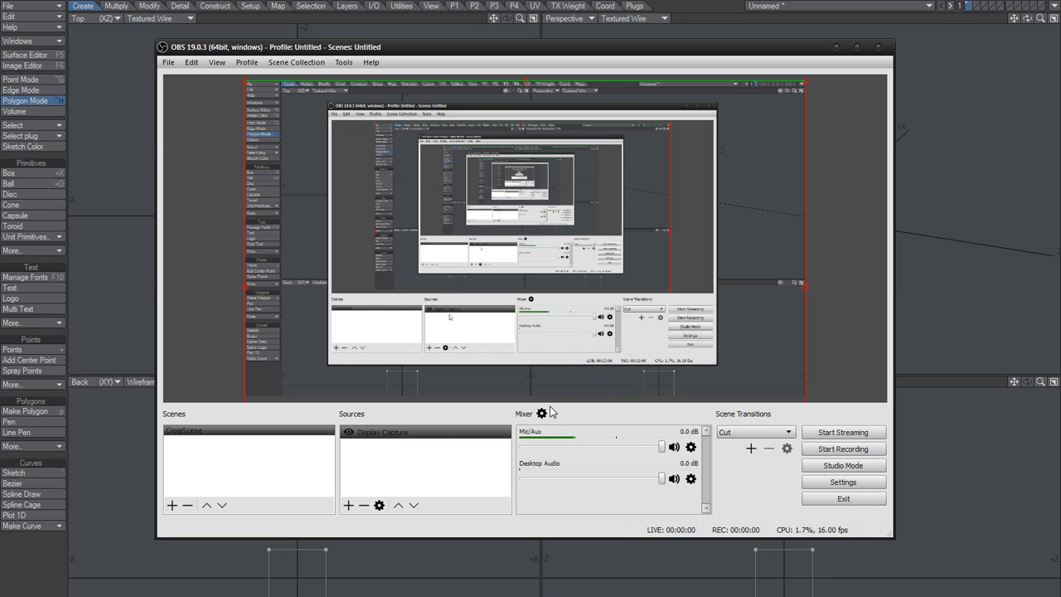
Step: Switch the scene transition to Fade, then back to Cut
left_click(748, 432)
left_click(740, 452)
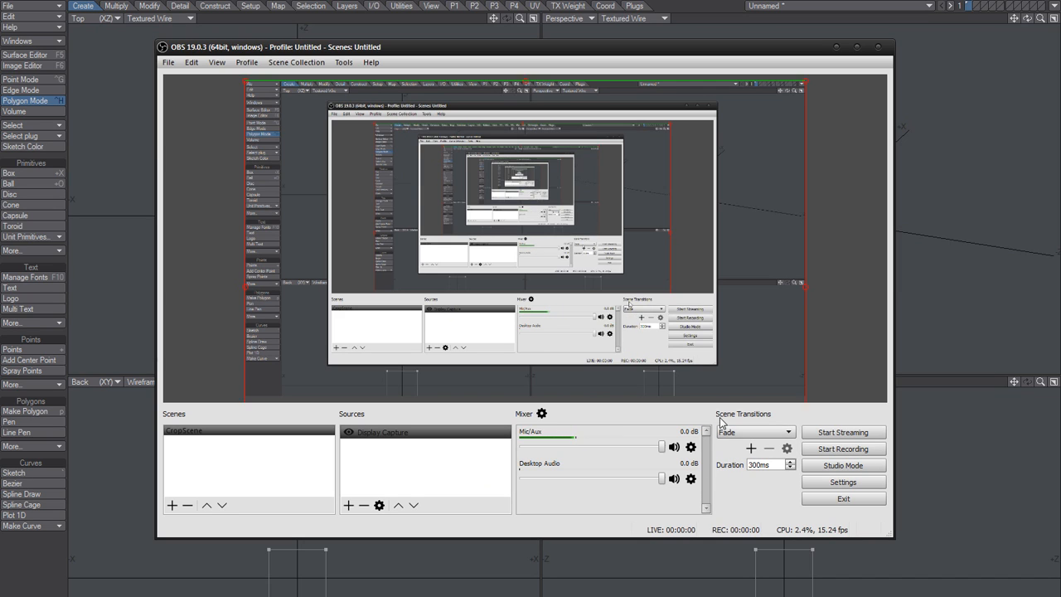
left_click(756, 433)
left_click(737, 443)
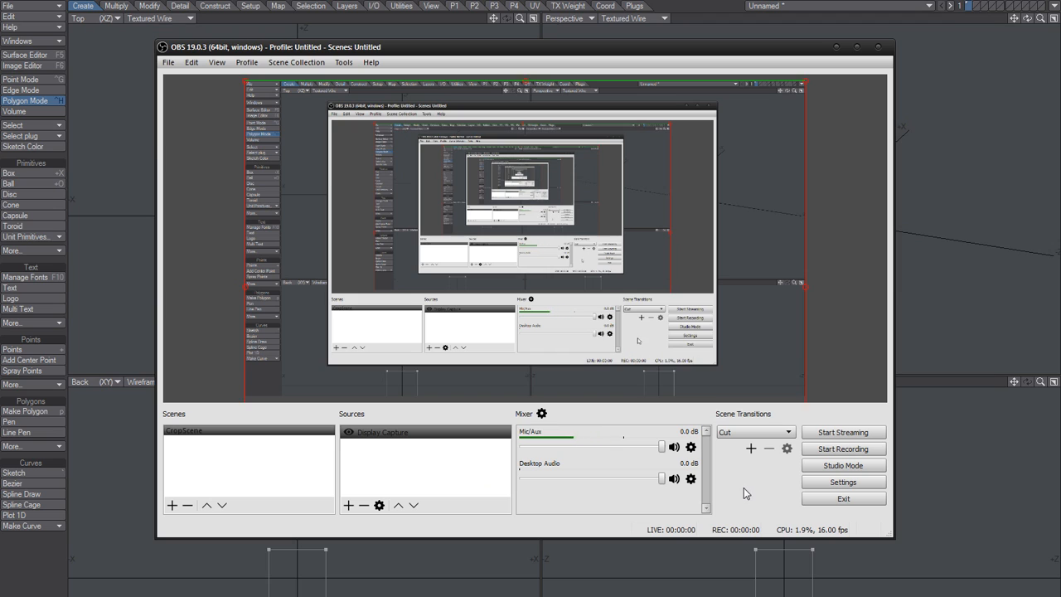
Step: Try the Mic/Aux and Desktop Audio volume sliders at full level, then turn Studio Mode on and off again
left_click_drag(664, 446, 710, 452)
mouse_move(656, 478)
left_mouse_down()
mouse_move(550, 479)
mouse_move(658, 480)
left_mouse_up()
left_click(837, 467)
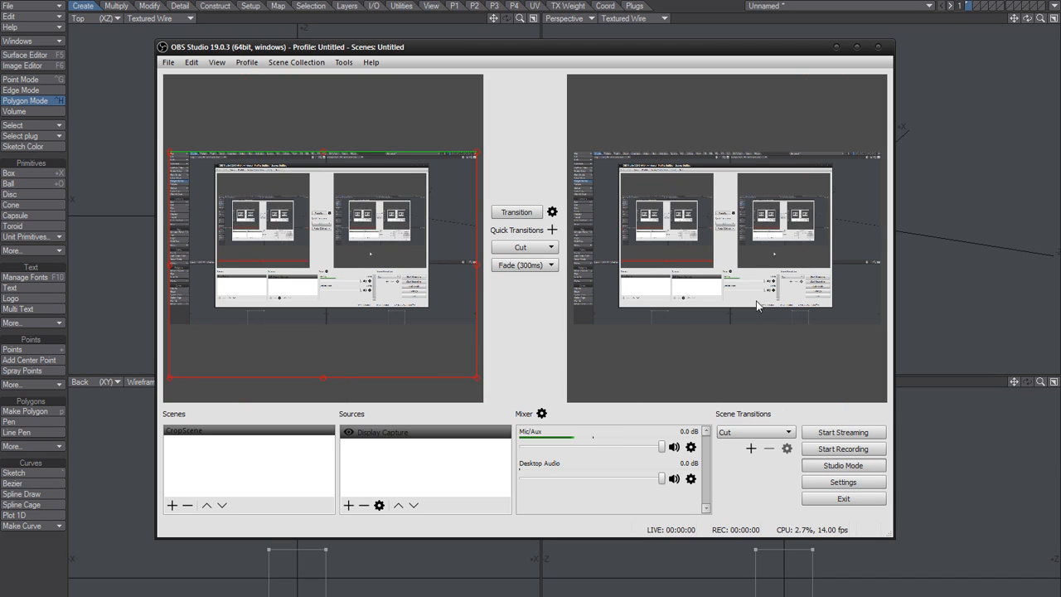
left_click(832, 462)
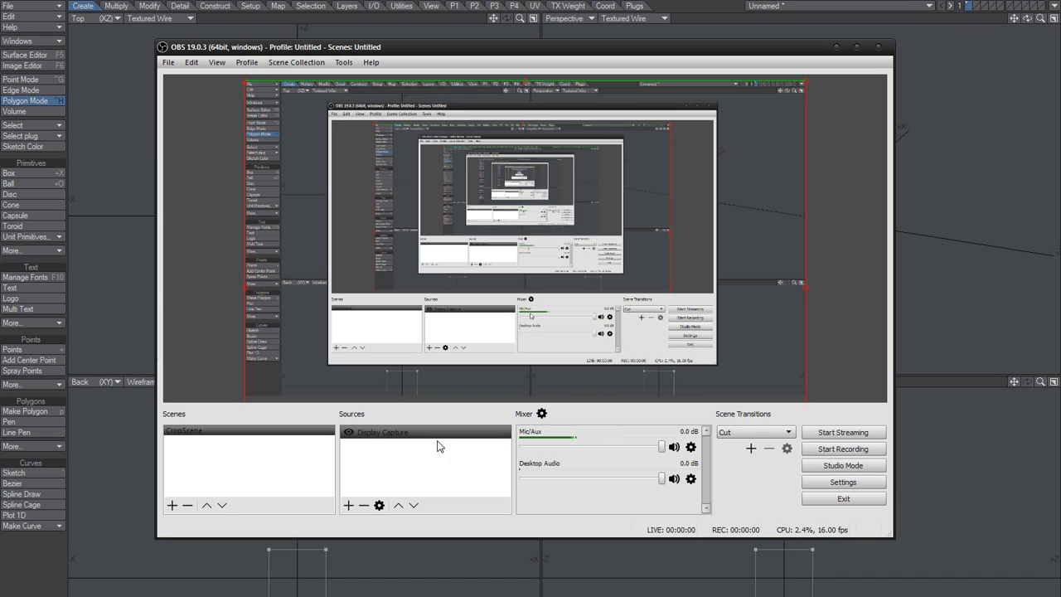
Step: Hide and show the Display Capture source twice, leaving it visible
right_click(351, 435)
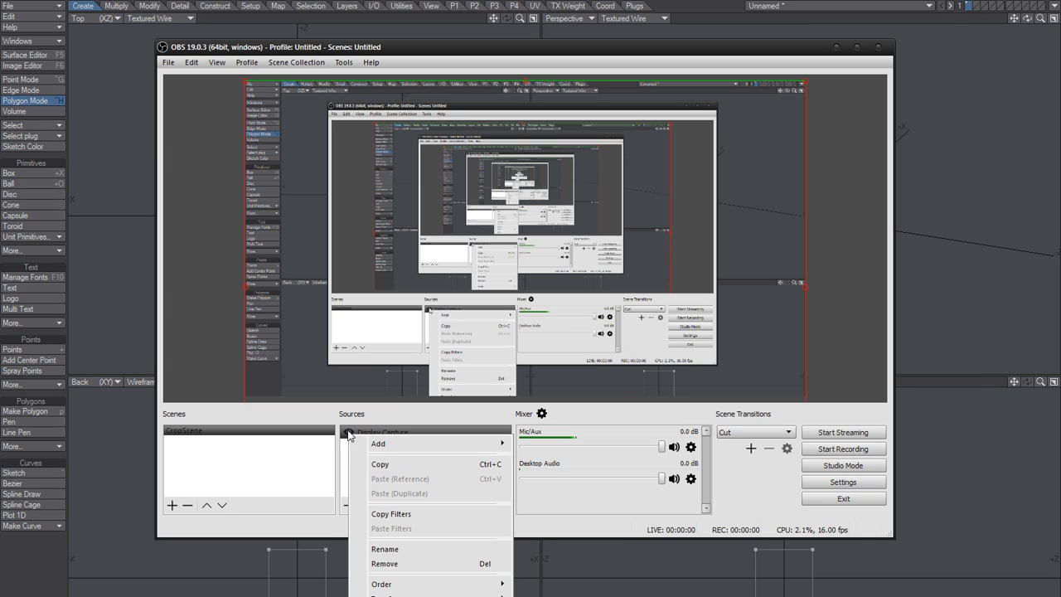
left_click(349, 434)
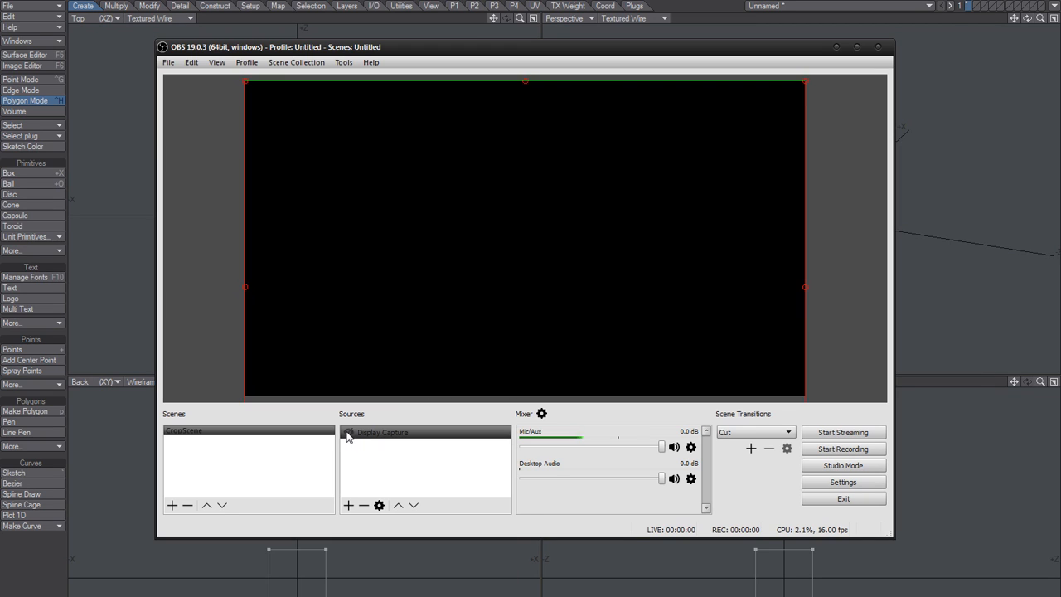
left_click(348, 433)
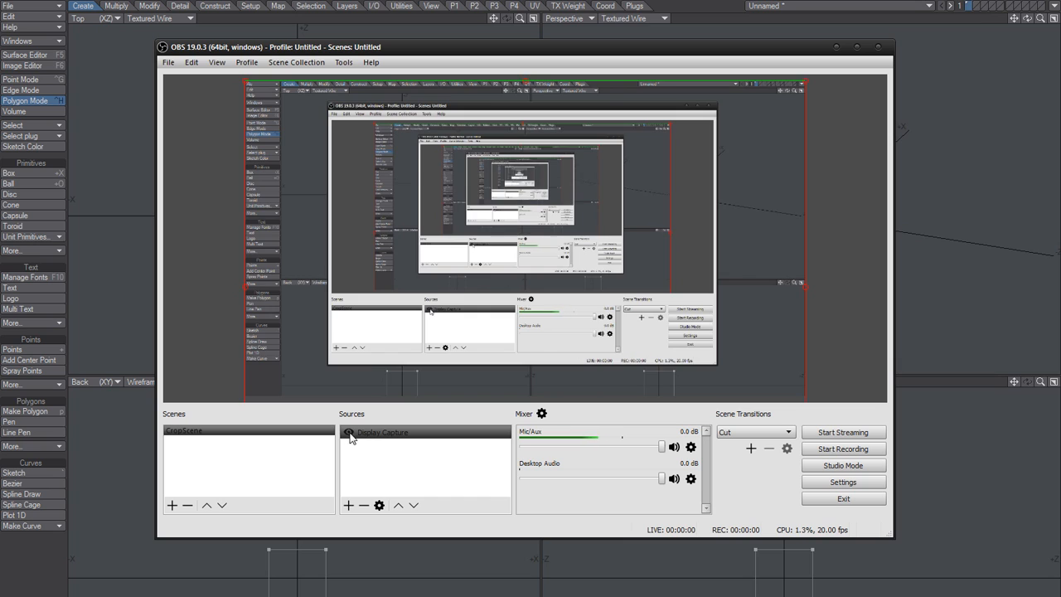
left_click(349, 433)
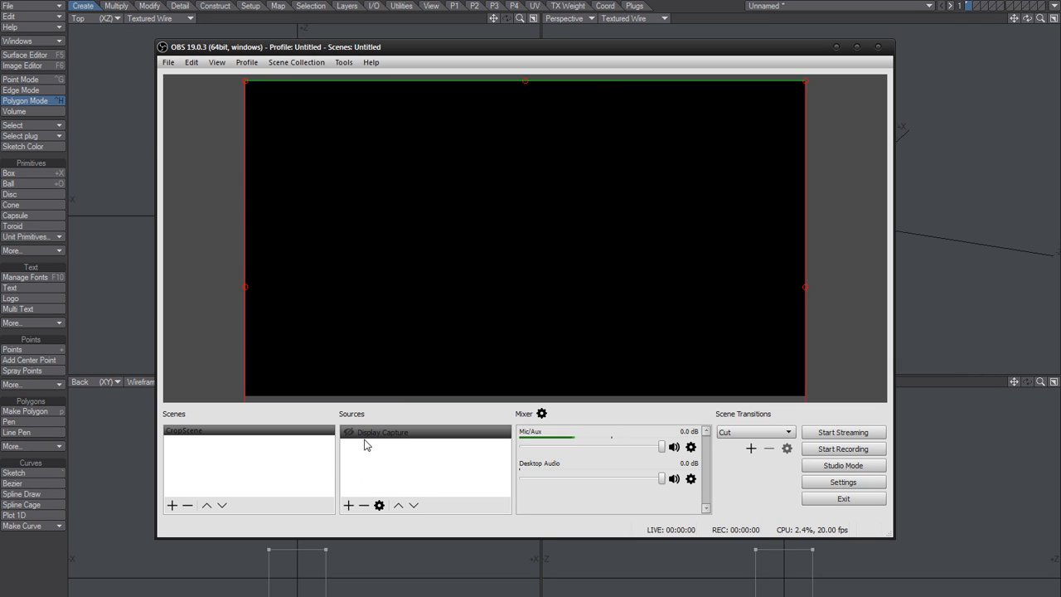
left_click(349, 433)
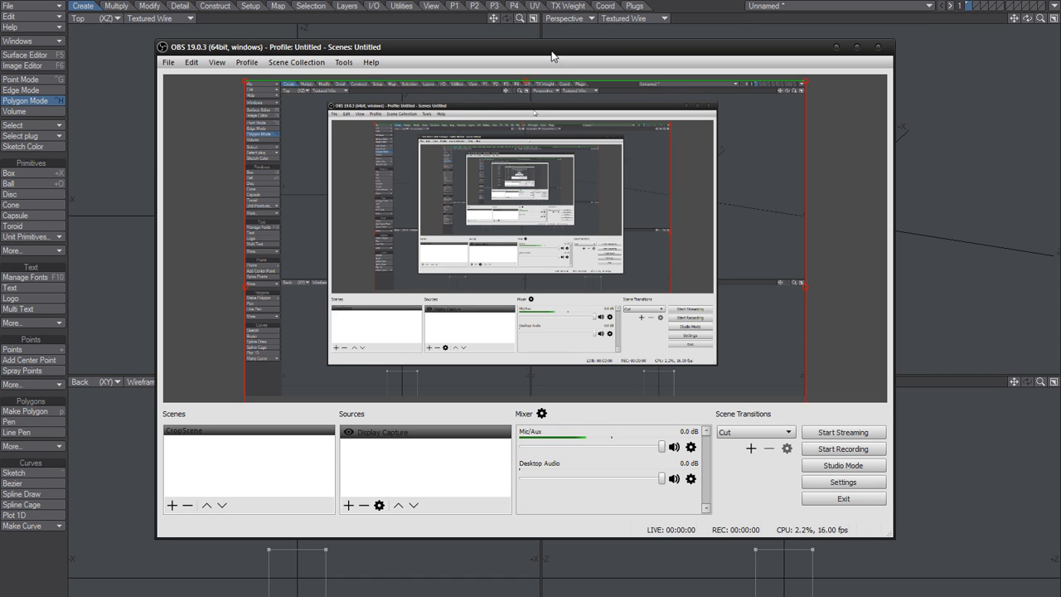
Step: Shift the OBS window slightly, minimize it to reveal the modeling viewports, and switch back to OBS
mouse_move(551, 56)
left_mouse_down()
mouse_move(591, 59)
mouse_move(557, 54)
left_mouse_up()
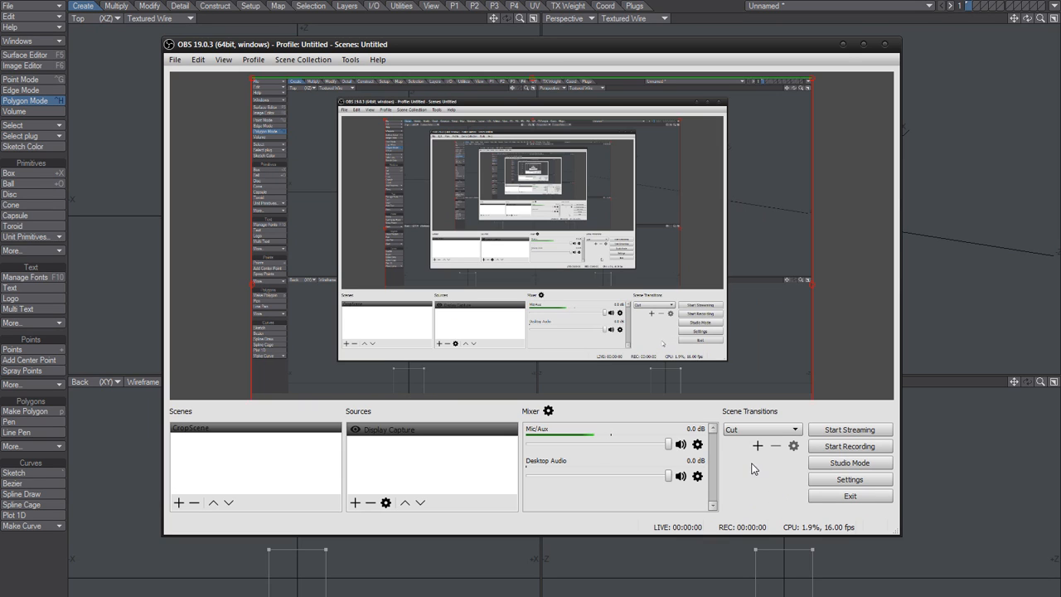
left_click(844, 47)
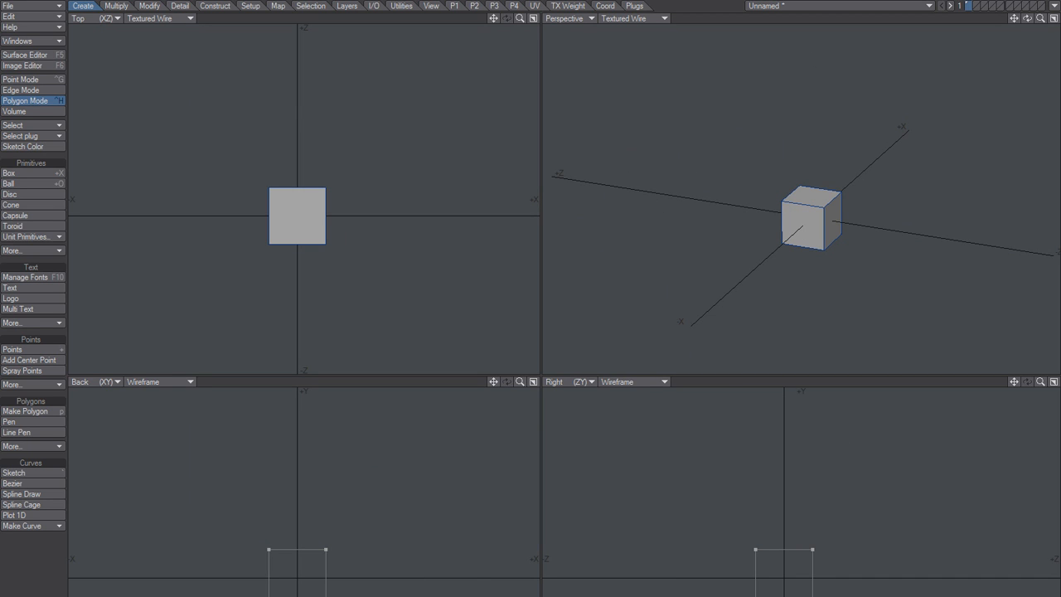
key("alt+Tab")
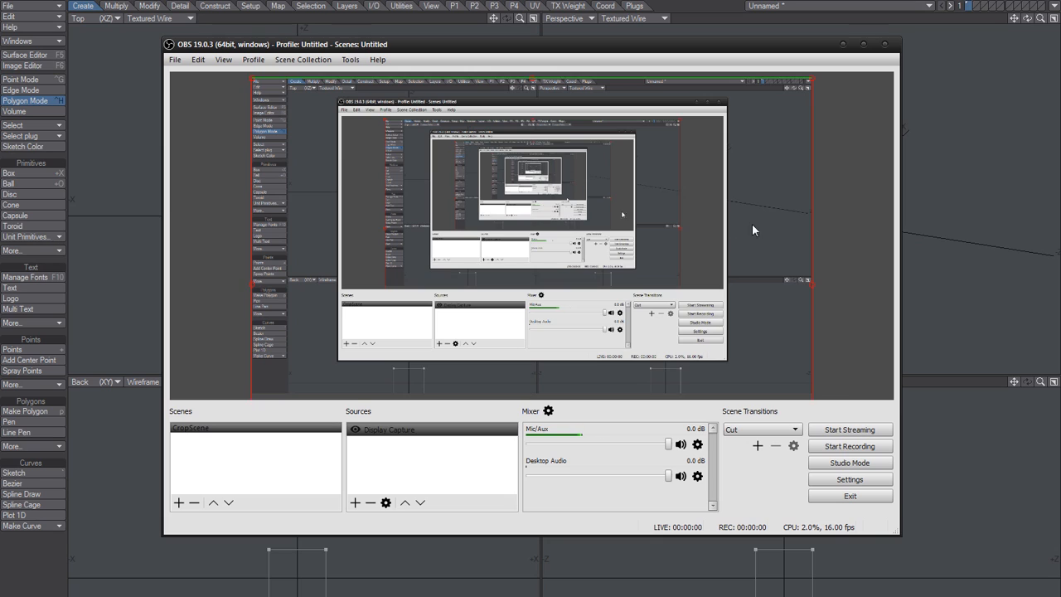